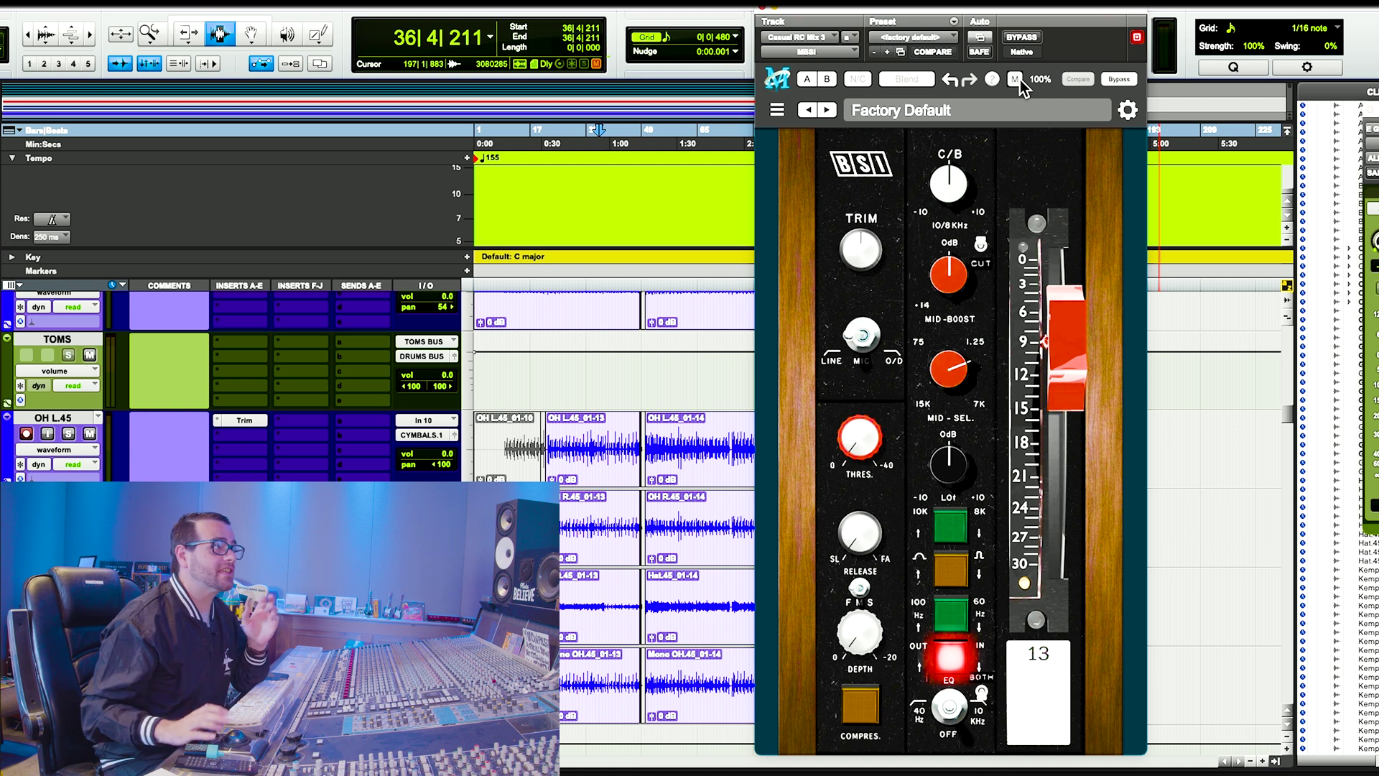
Switch the BSI channel strip from M to C mode, and adjust the mid band with a 6.00 boost and a lower frequency
click(1017, 80)
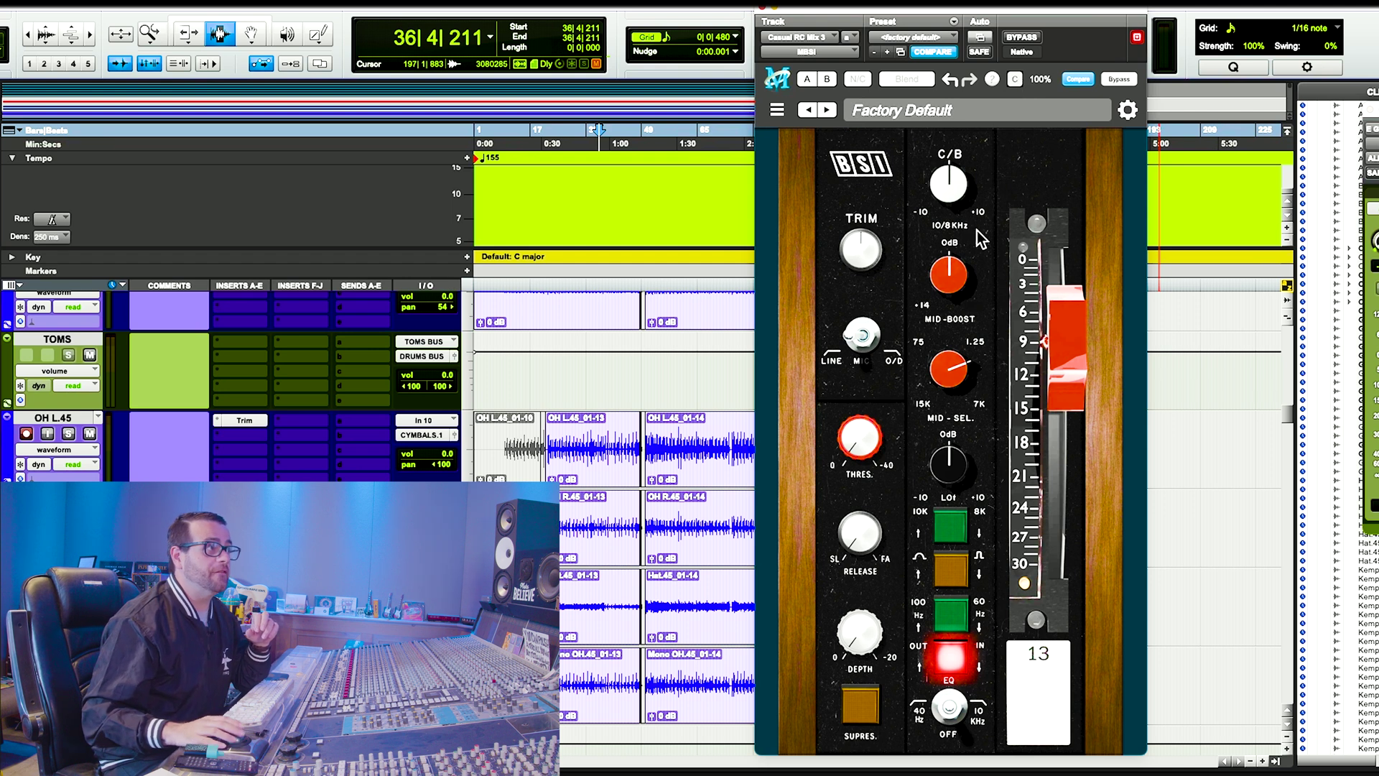
mouse_move(955, 270)
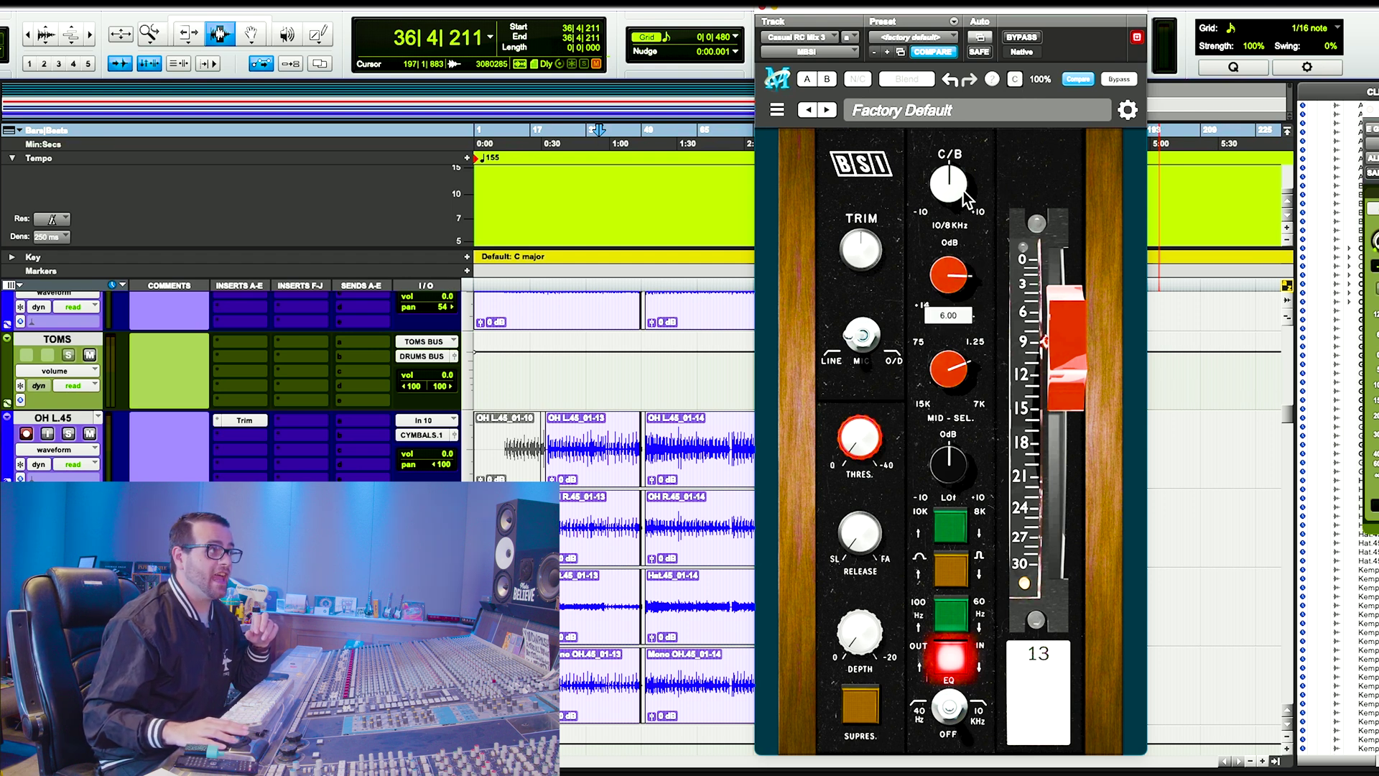
drag(946, 371, 944, 377)
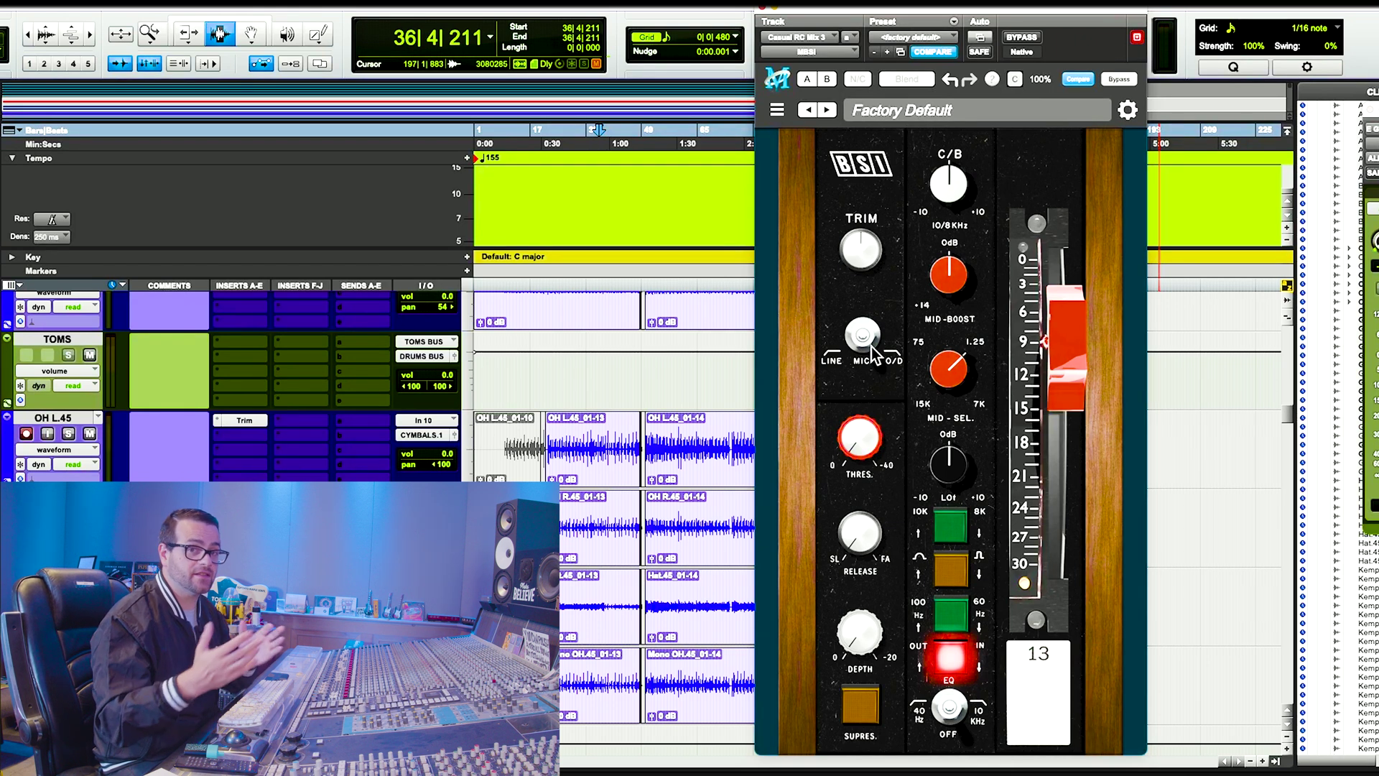
Step through the preamp input switch positions and set it to O/D
click(870, 342)
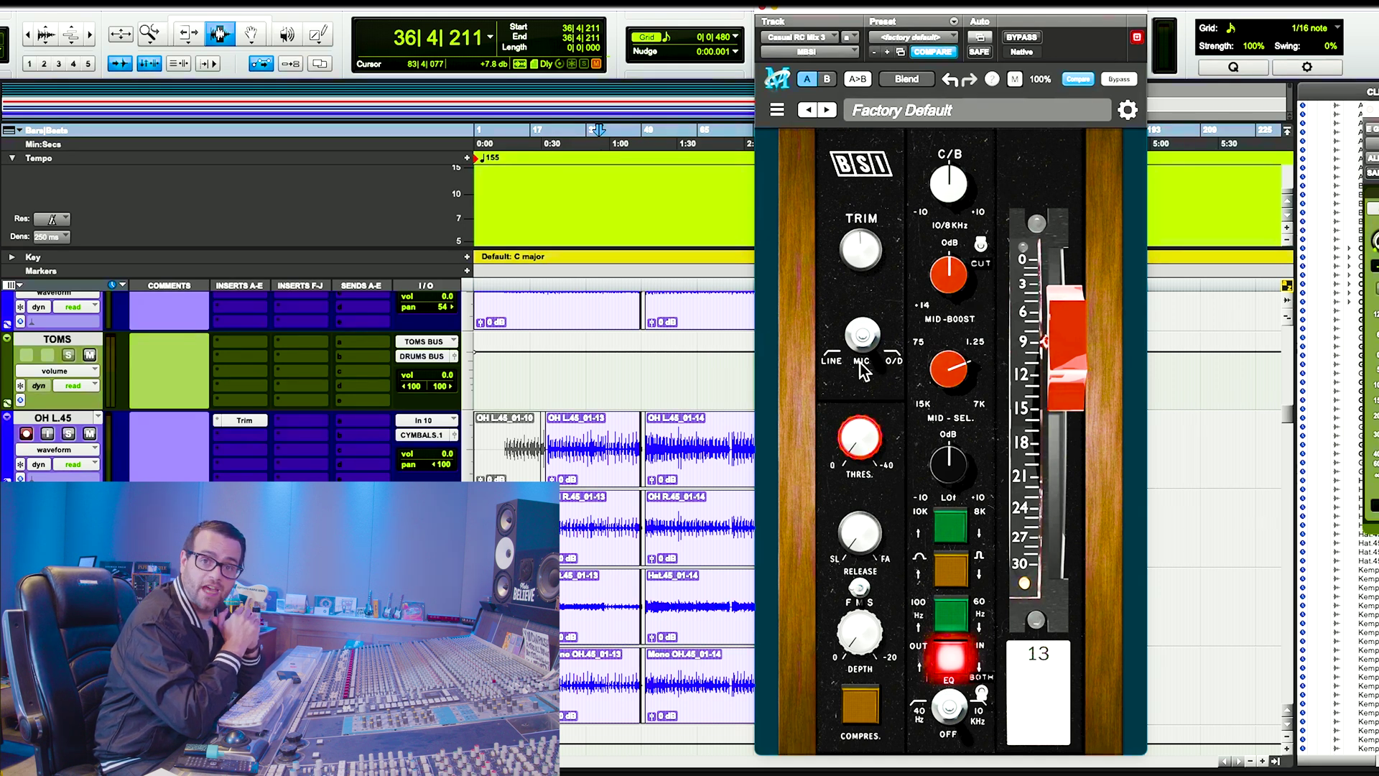
click(870, 345)
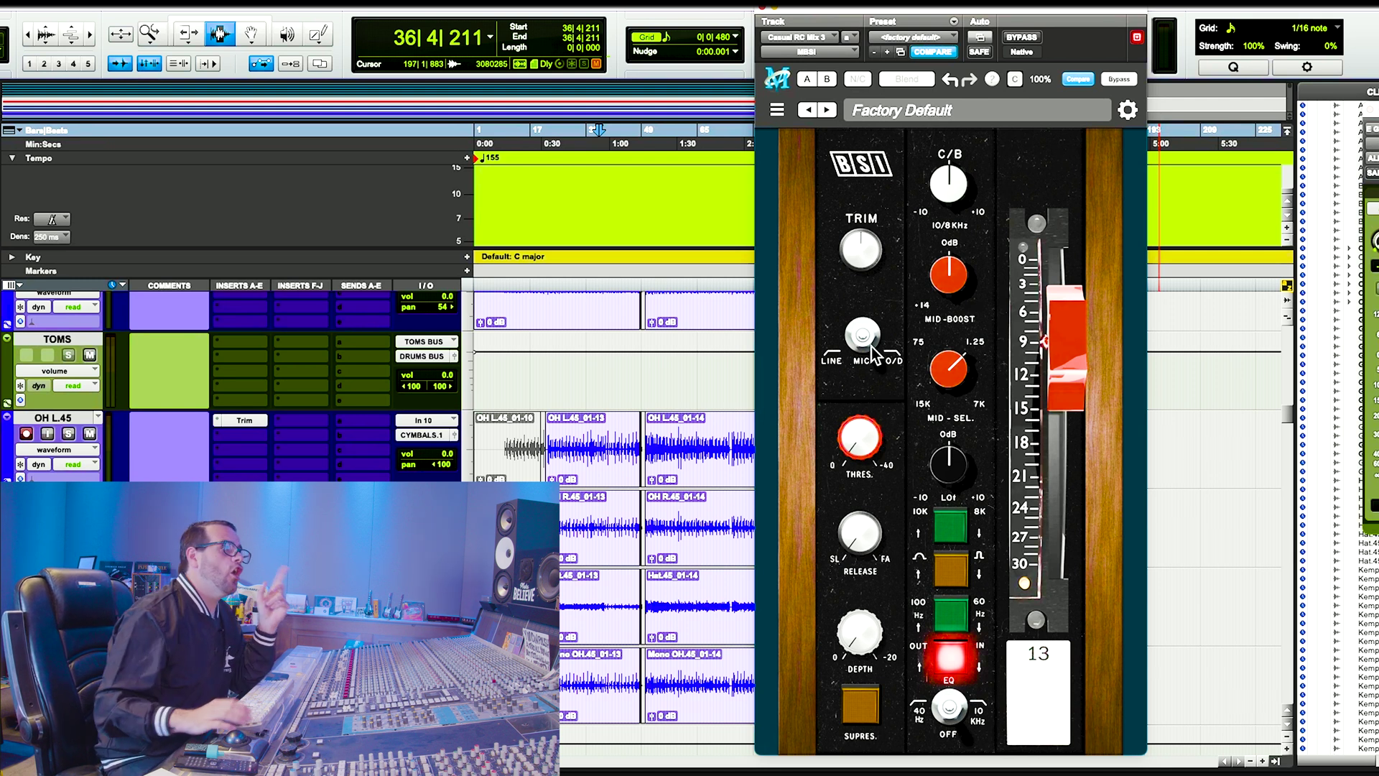
click(890, 360)
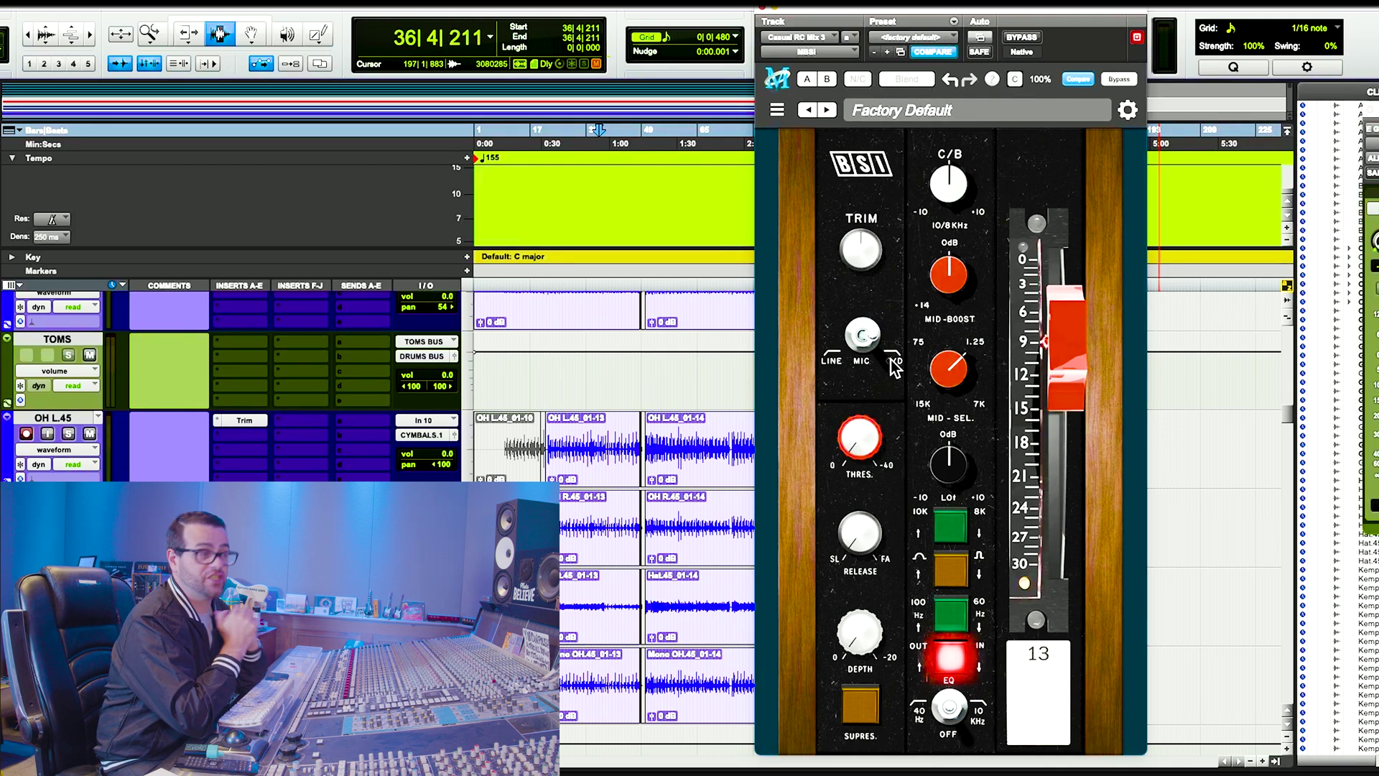
Try the suppressor section by toggling it and varying its depth, its release to 1.53 and its threshold
click(864, 718)
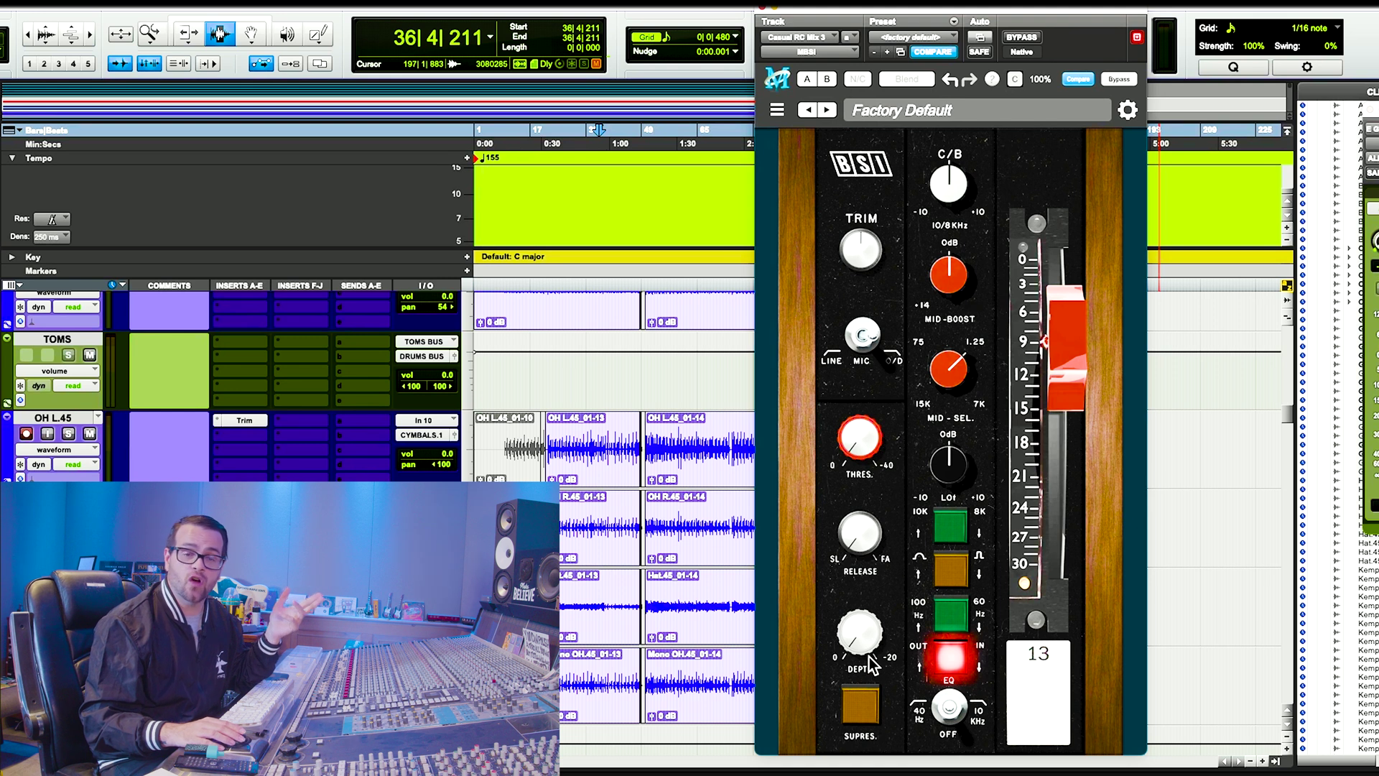
mouse_move(864, 637)
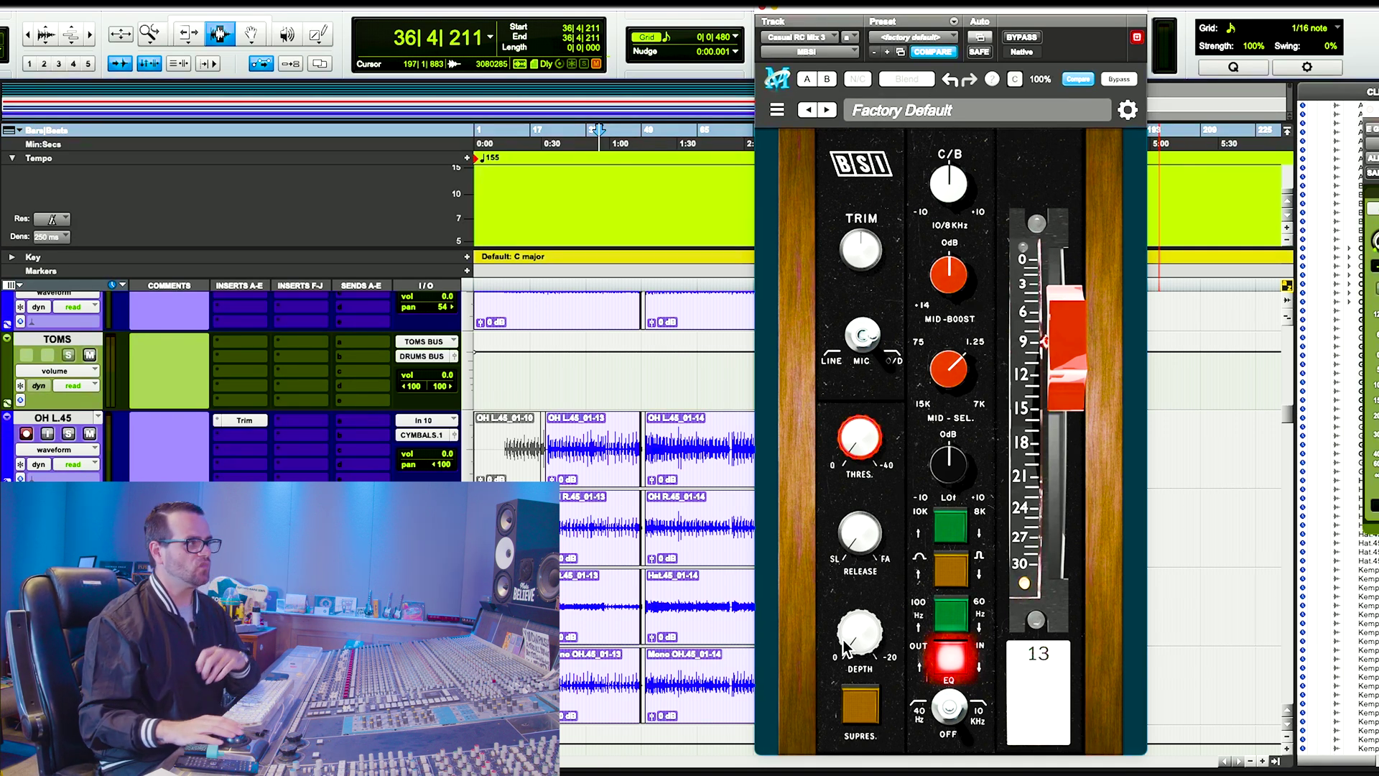
drag(846, 648, 825, 700)
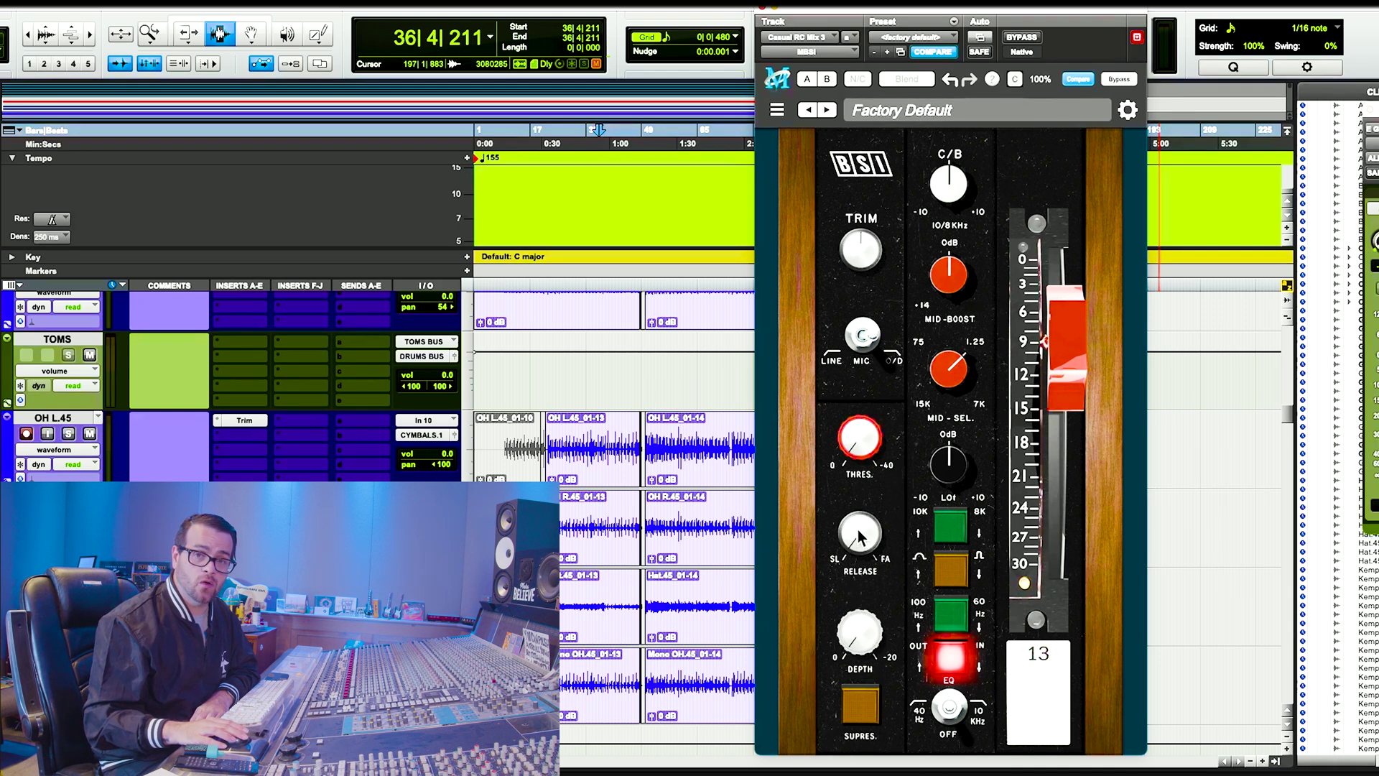
drag(859, 535, 888, 380)
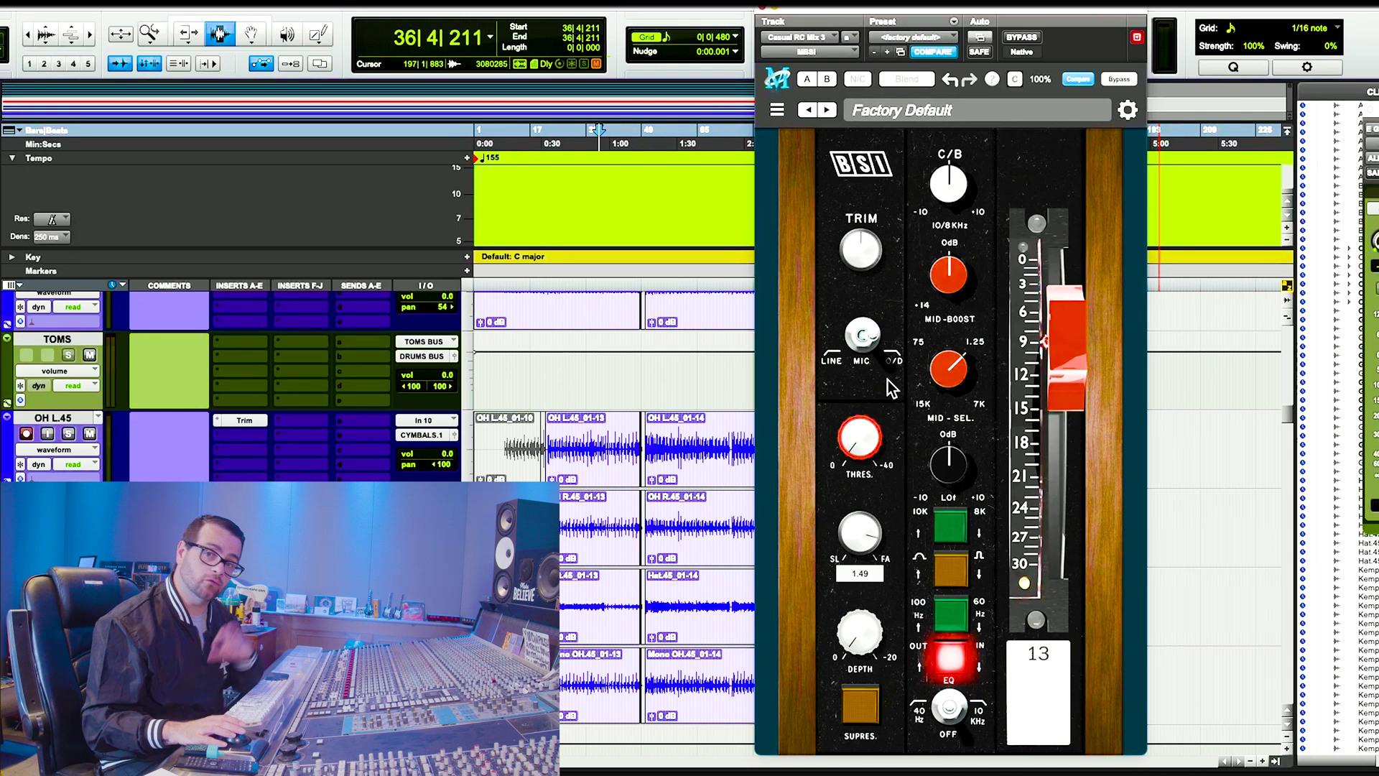
drag(888, 381, 885, 382)
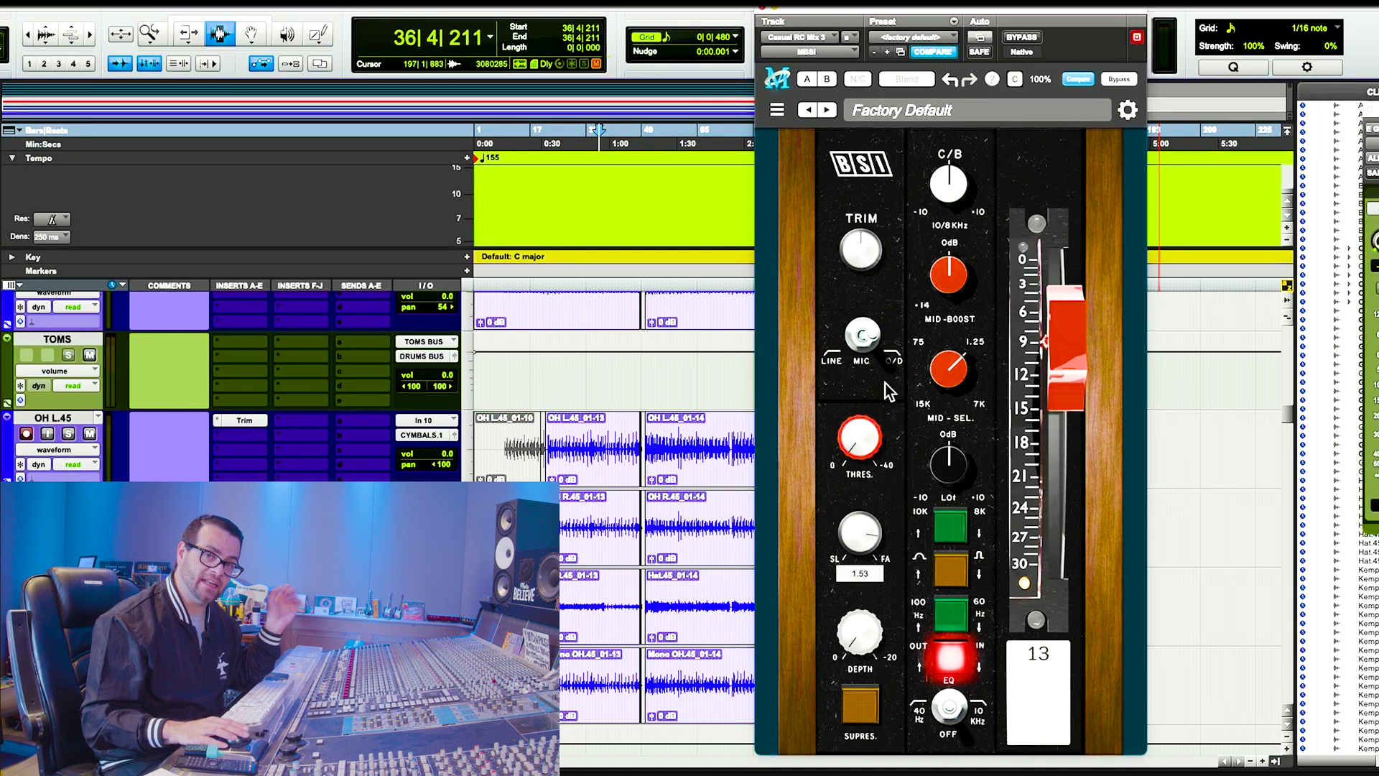
drag(861, 440, 878, 342)
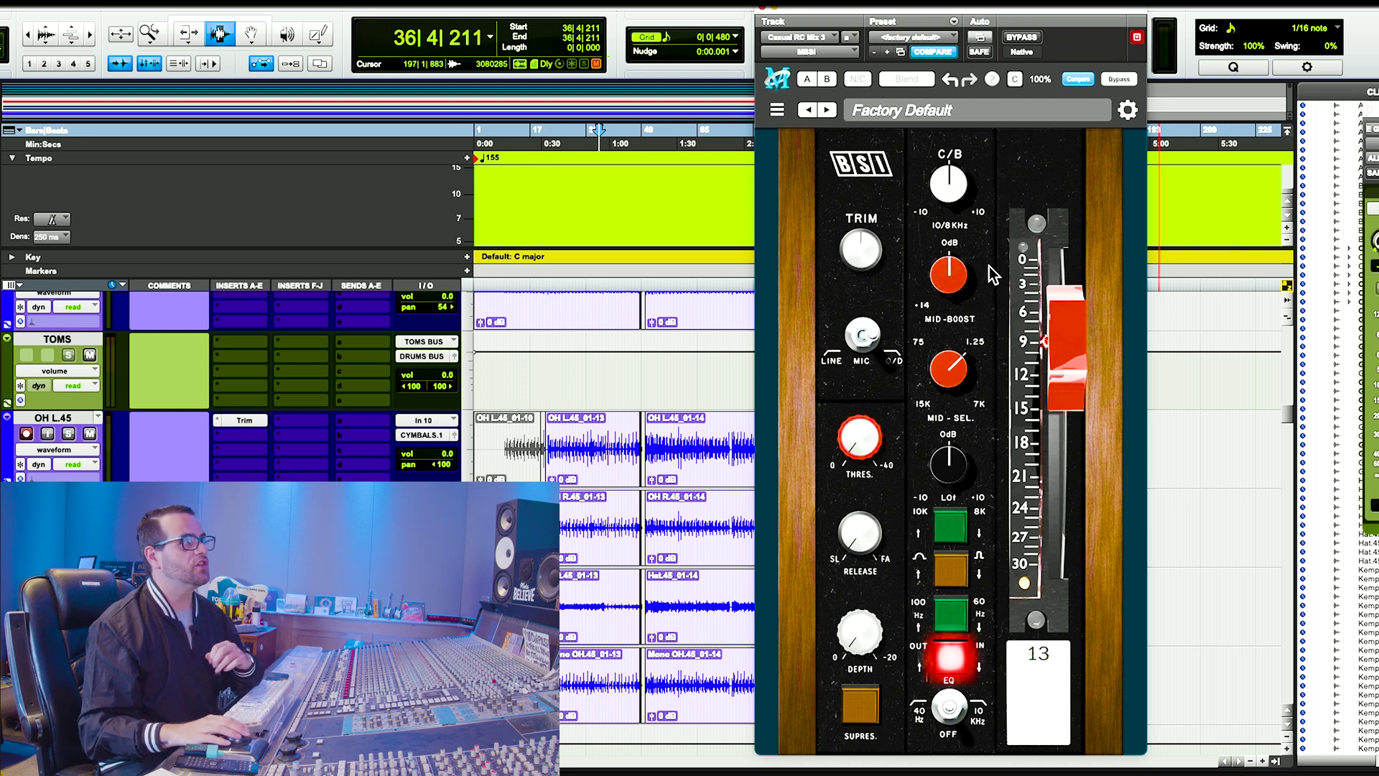
Switch the channel strip back to M mode and raise the compressor's depth
click(1013, 84)
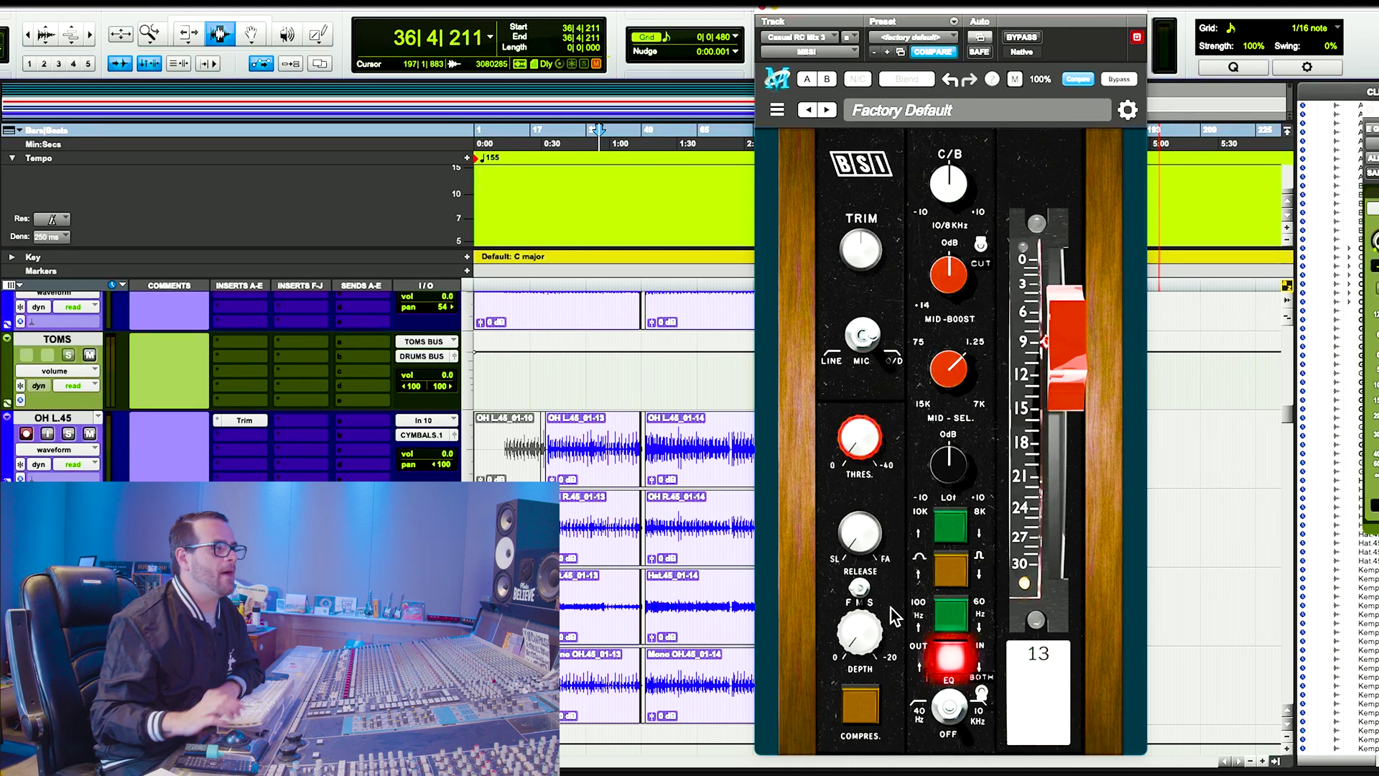
drag(869, 646, 867, 587)
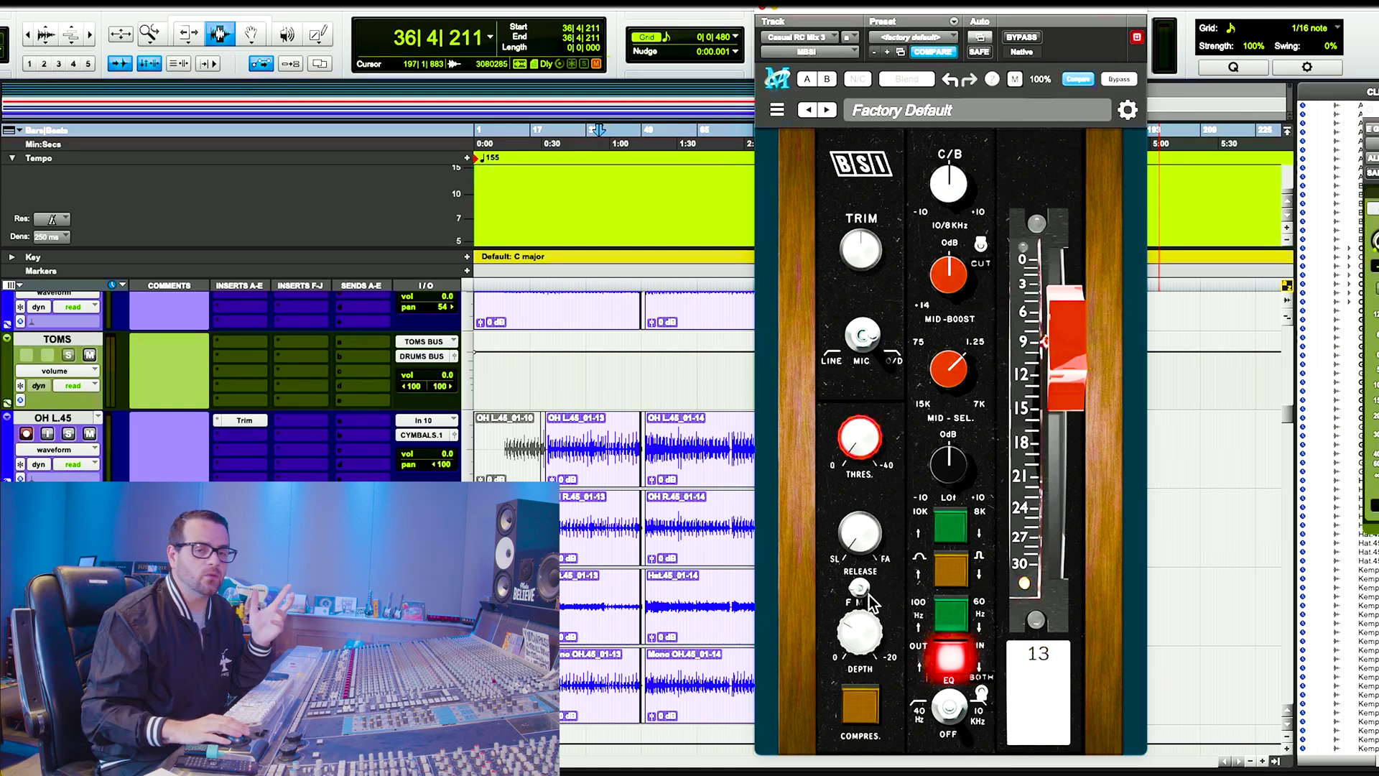
mouse_move(869, 641)
scroll(869, 641, up, 2)
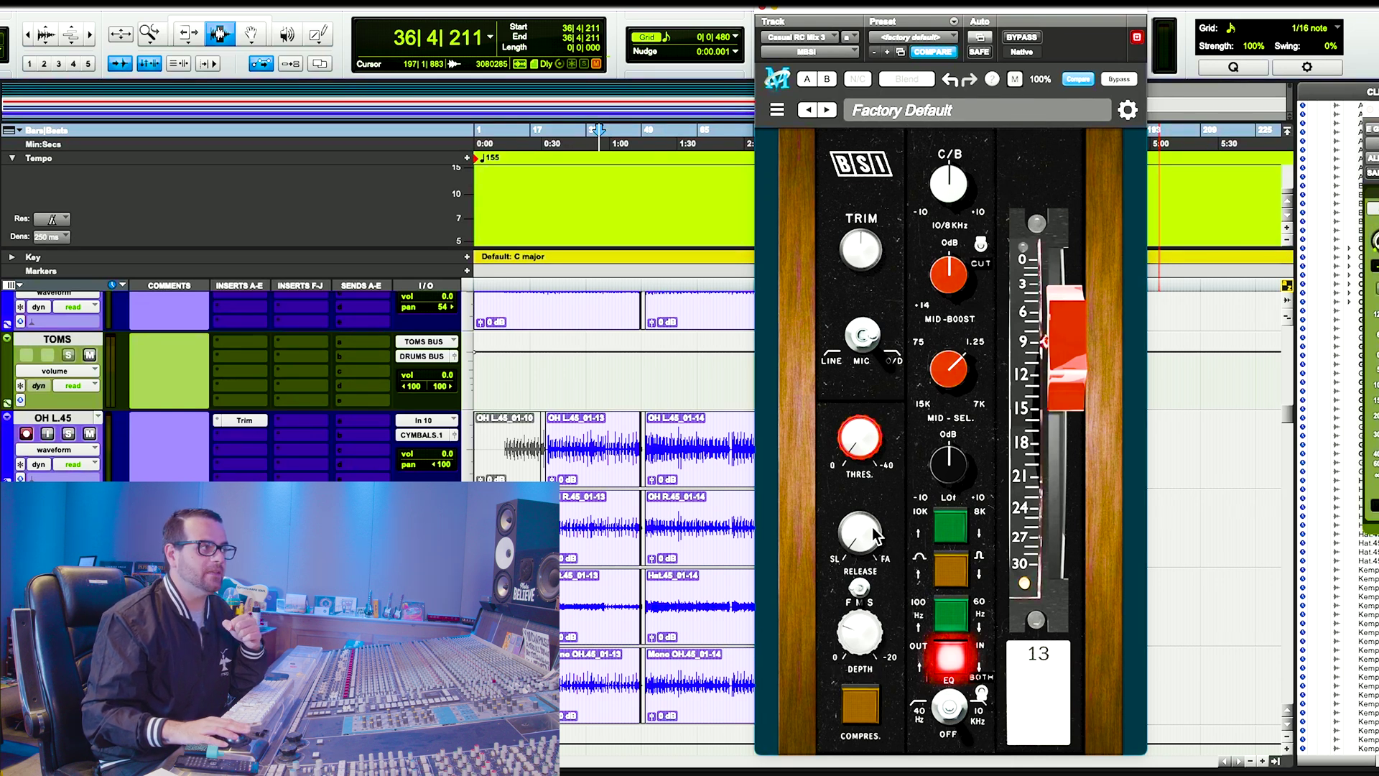
Lower the compressor's threshold and move its release toward the fast setting
mouse_move(867, 460)
drag(867, 459, 880, 270)
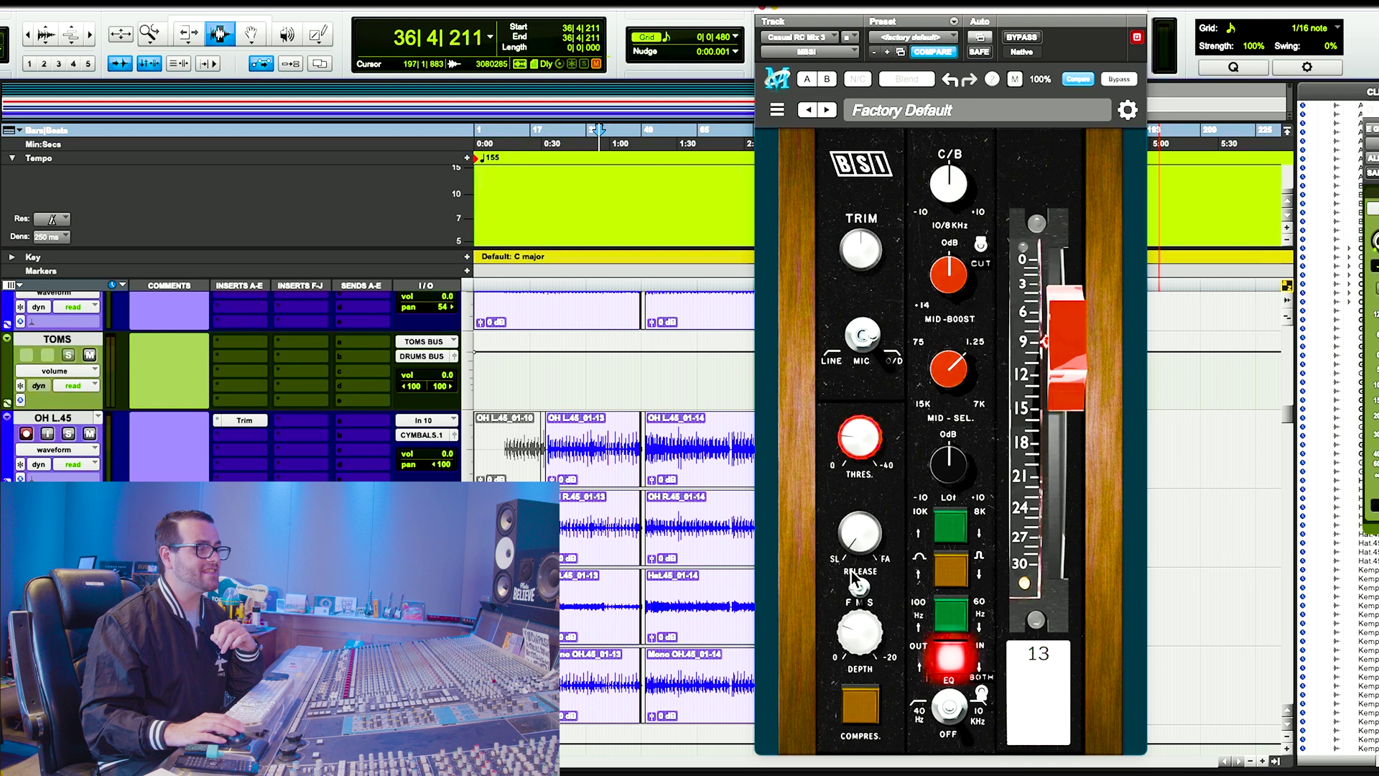
drag(862, 550, 863, 399)
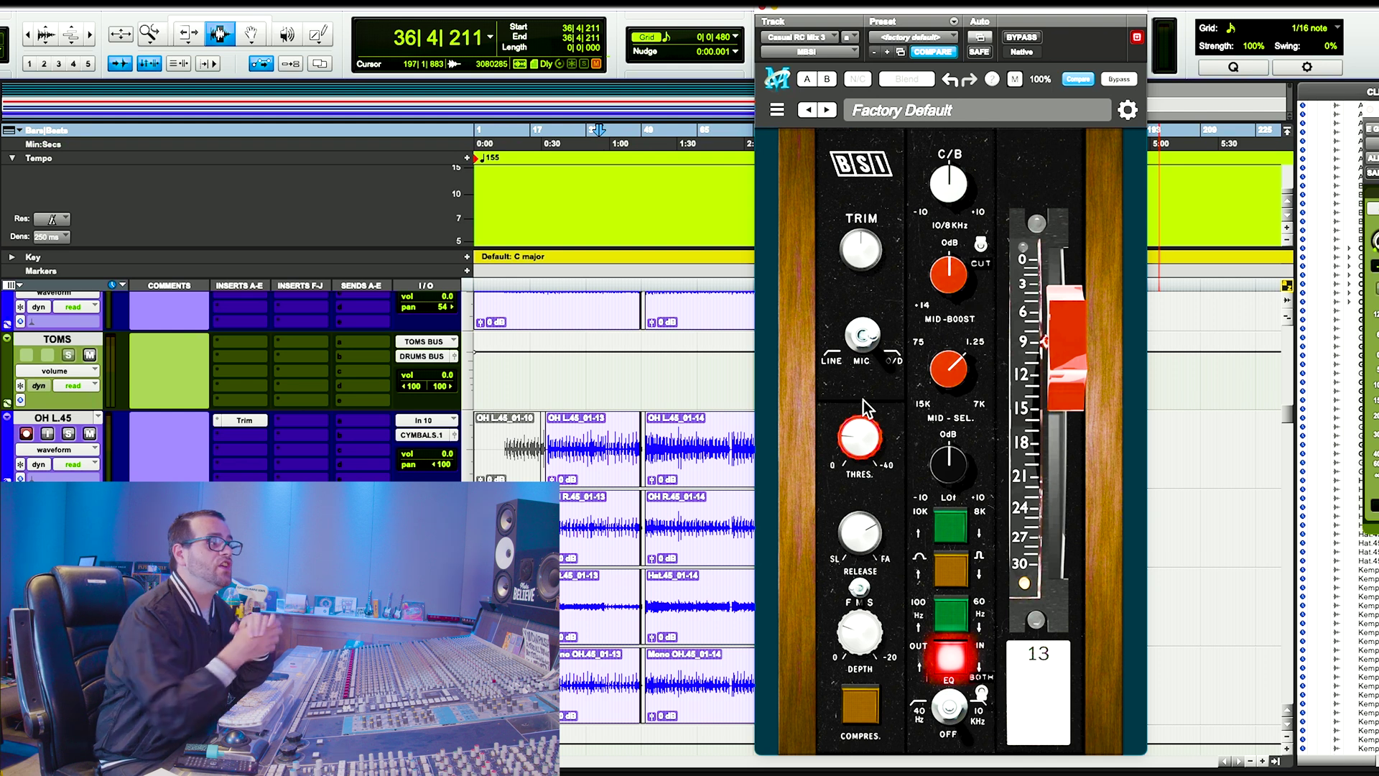
mouse_move(848, 553)
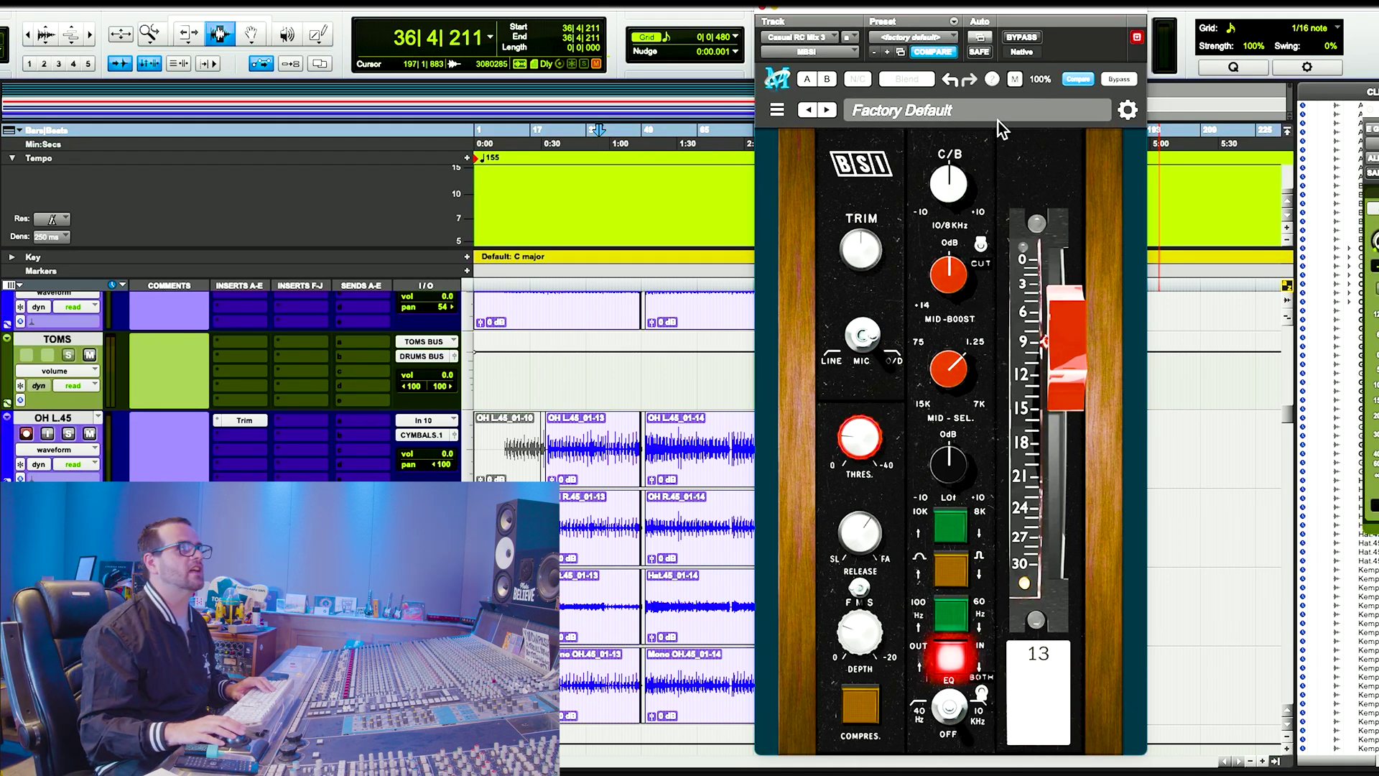
Compare C mode with M mode while trying the C/B control, ending in M mode
click(1015, 76)
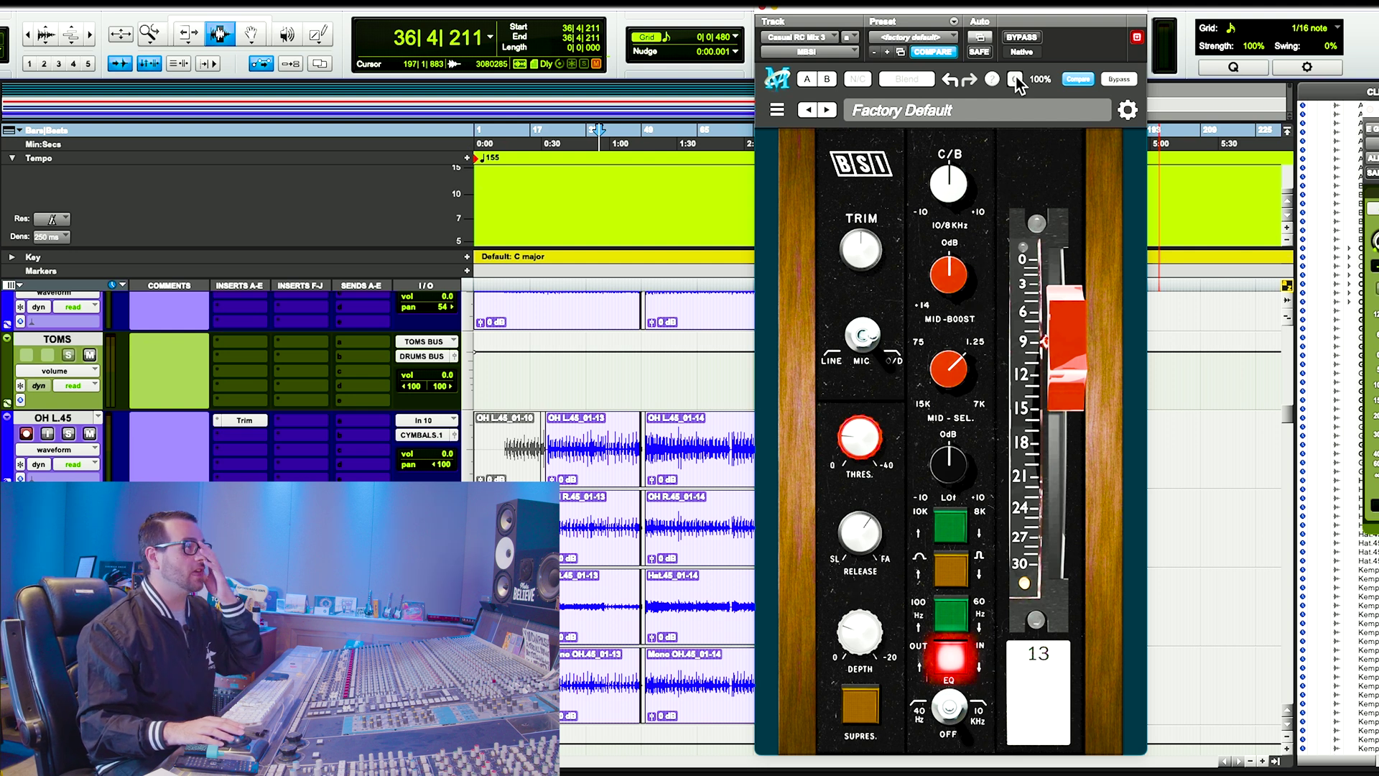
mouse_move(960, 195)
mouse_down()
mouse_move(967, 133)
mouse_move(964, 201)
mouse_move(968, 183)
mouse_up()
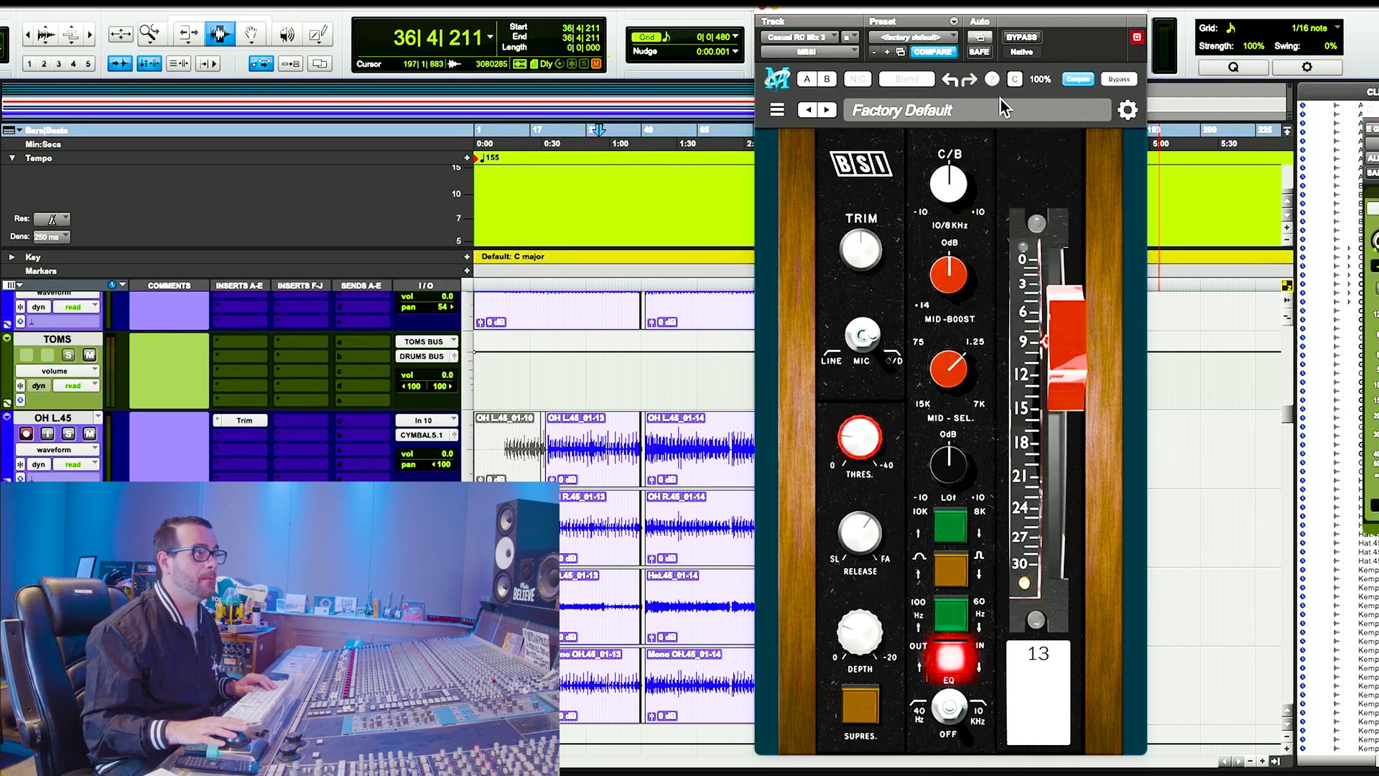
click(1015, 78)
Try coarse and fine adjustments of the C/B high-frequency control, and reset it to its default
drag(958, 203, 972, 135)
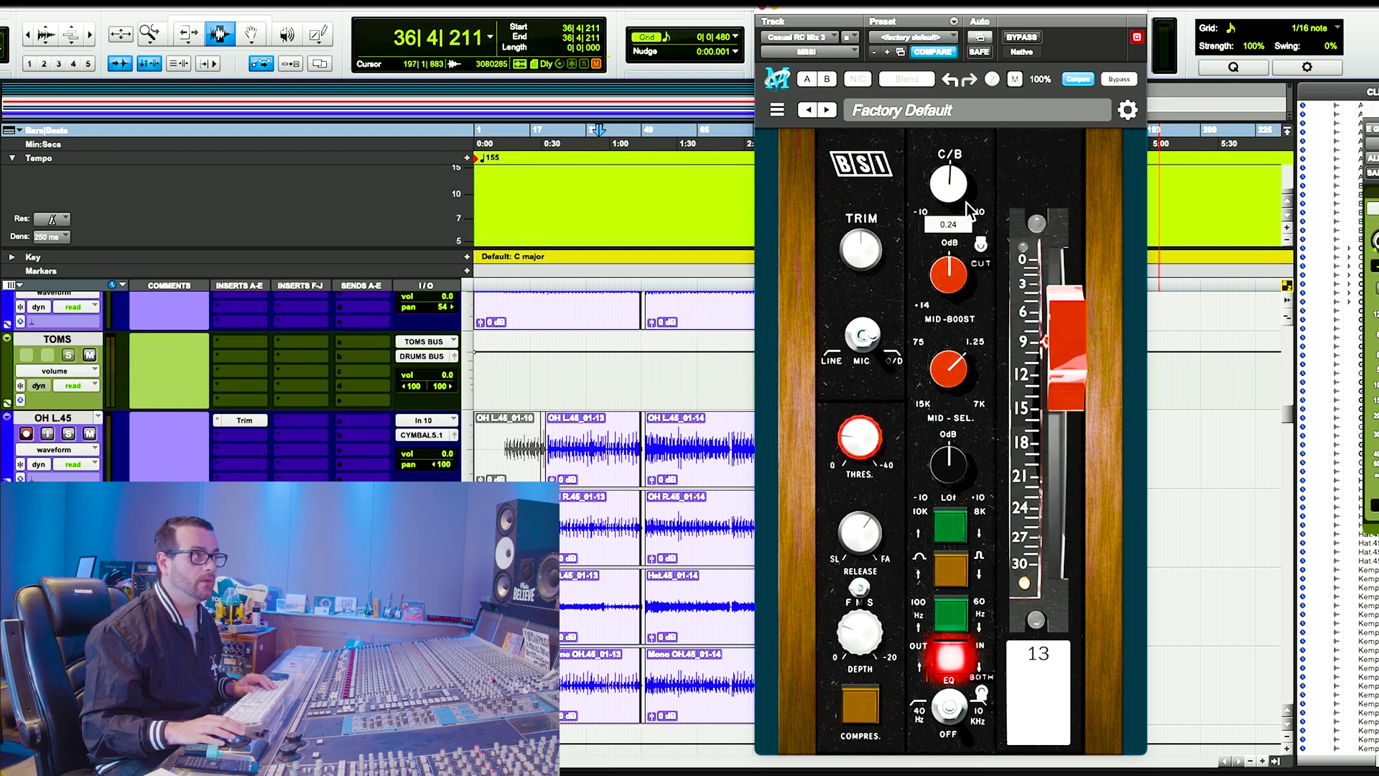
mouse_move(967, 202)
mouse_down()
mouse_move(972, 136)
mouse_move(964, 230)
mouse_move(969, 184)
mouse_up()
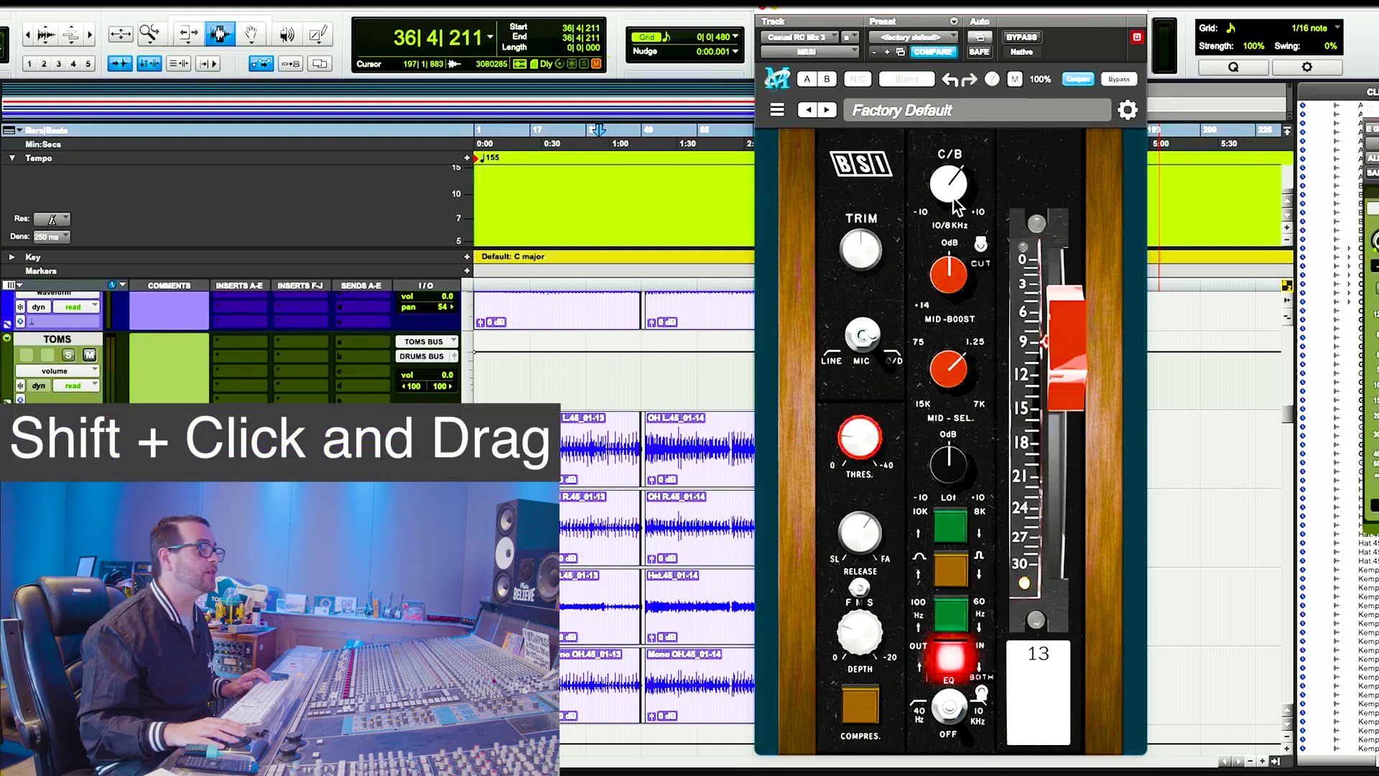
mouse_move(950, 188)
mouse_down()
mouse_move(947, 226)
mouse_move(949, 161)
mouse_move(948, 201)
mouse_up()
alt+click(948, 201)
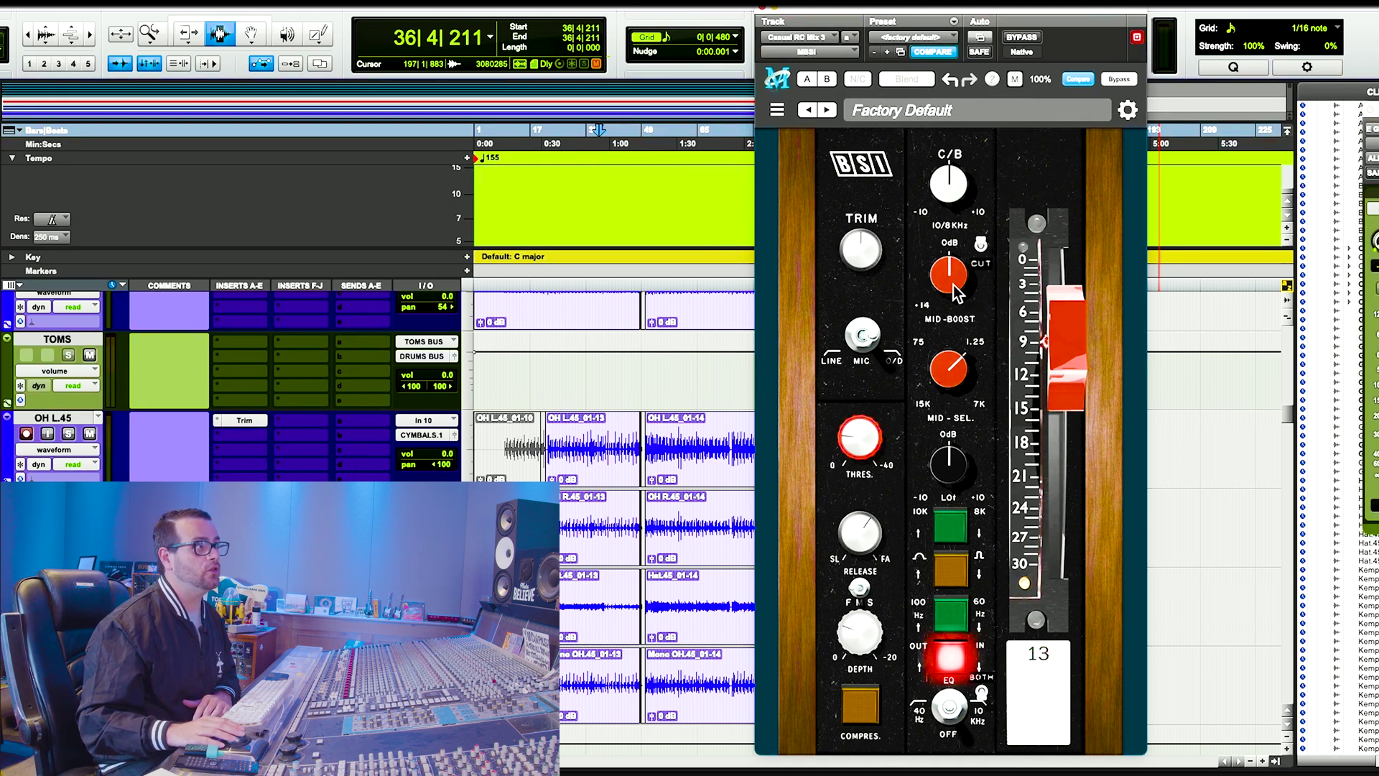
Raise the mid boost and add a slight C/B high-frequency boost
mouse_move(955, 272)
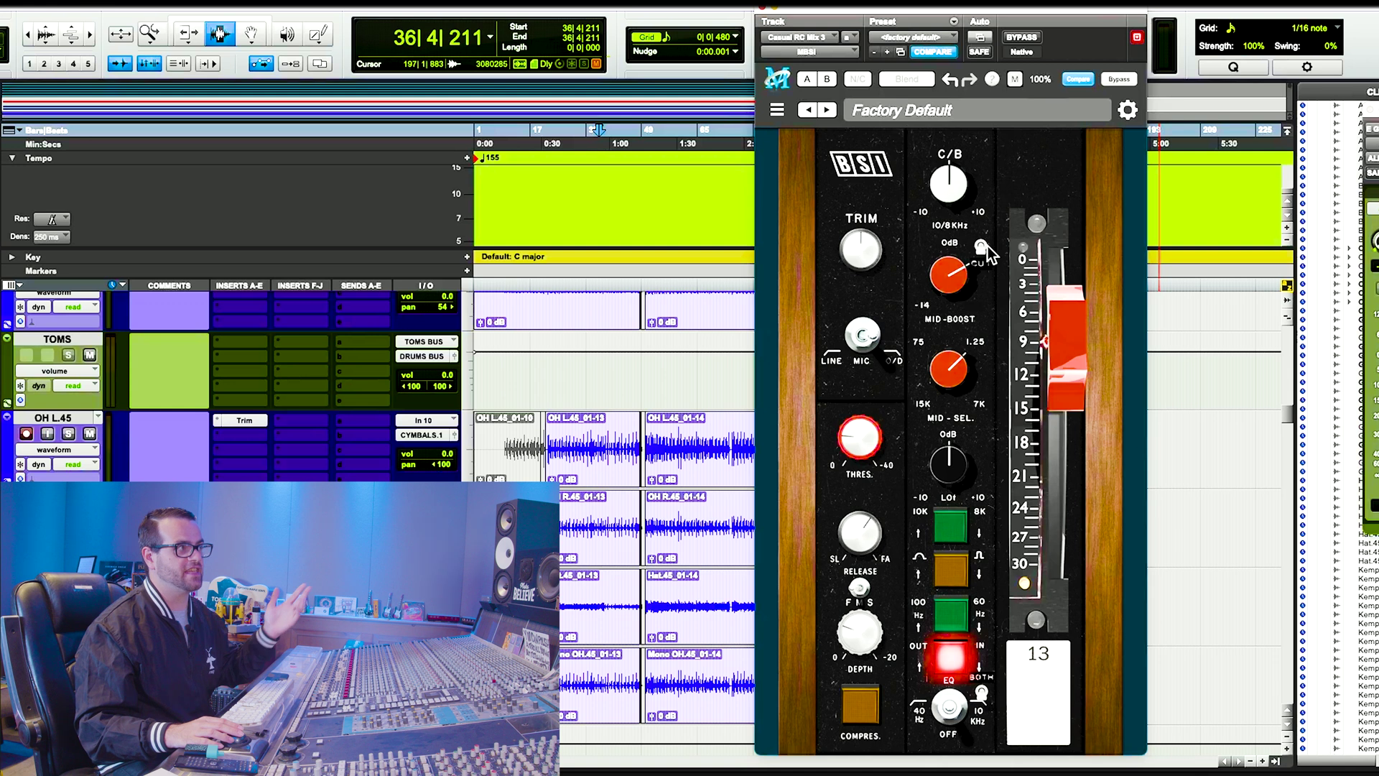
mouse_move(949, 172)
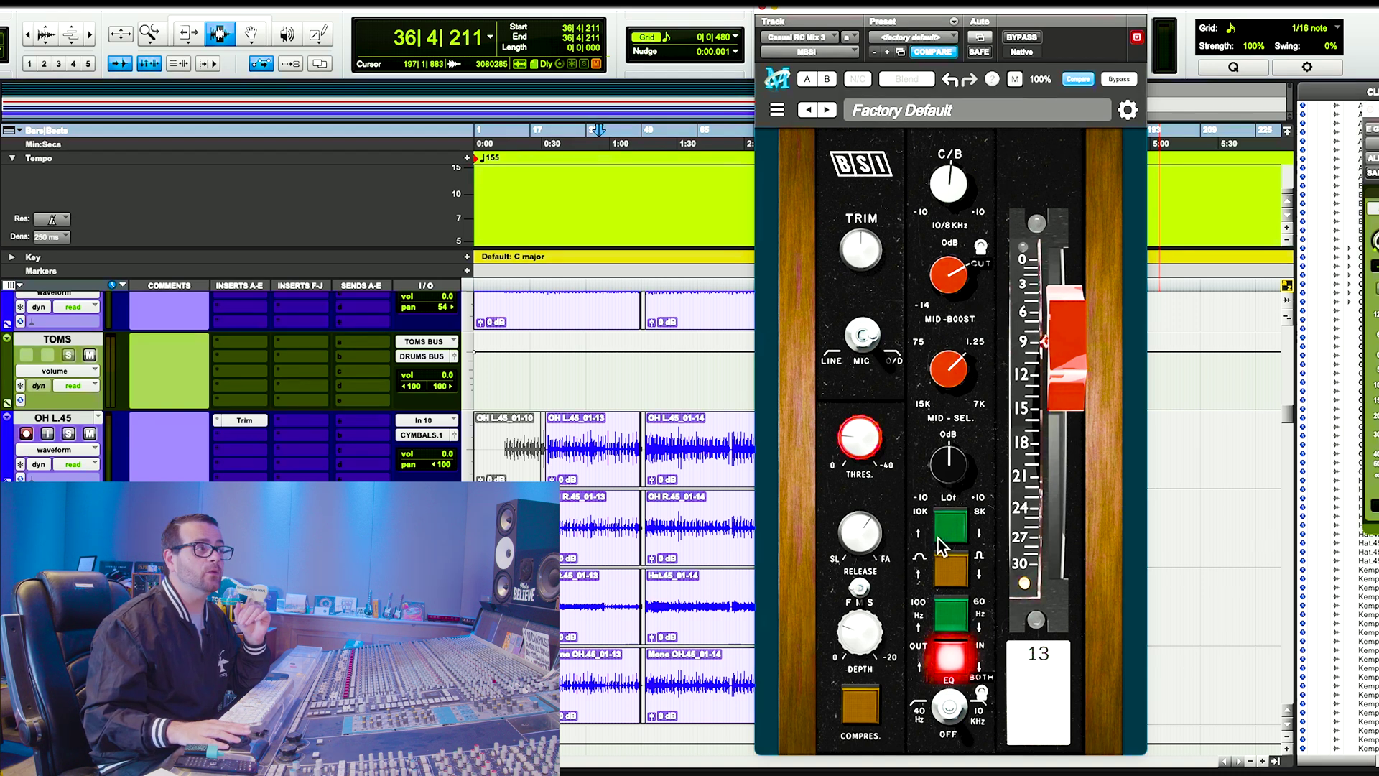
Try the 60 Hz low, 8K high and mid curve shape switches of the EQ, and turn them off again
click(968, 612)
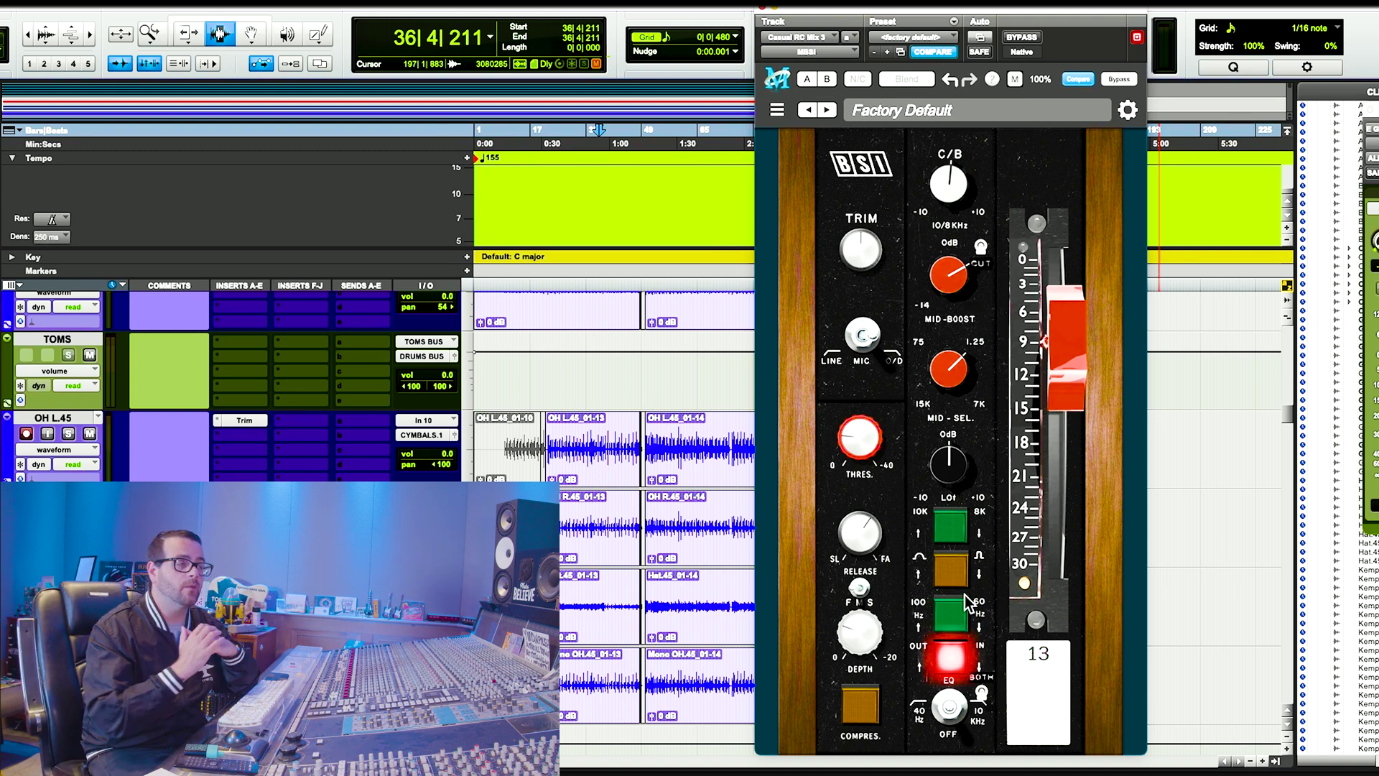
click(959, 612)
click(955, 511)
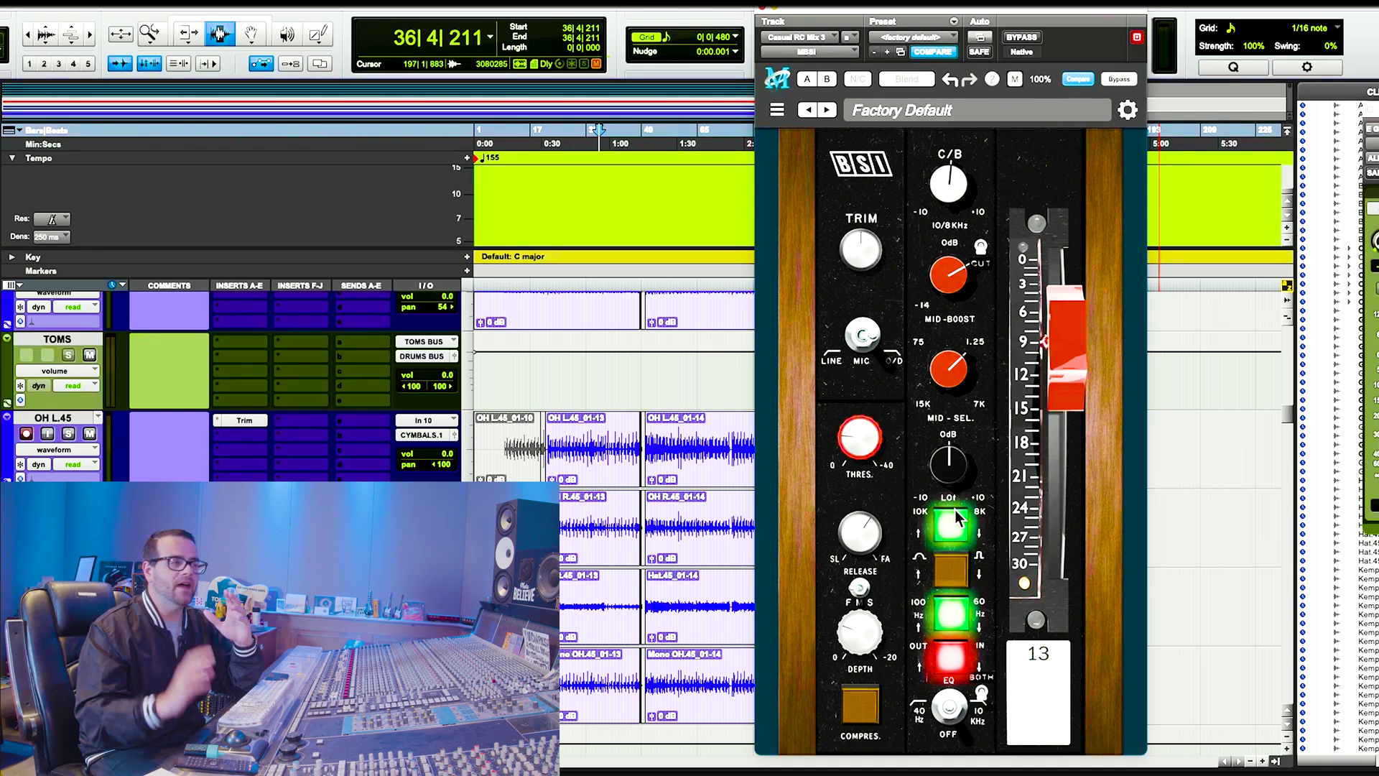
click(955, 510)
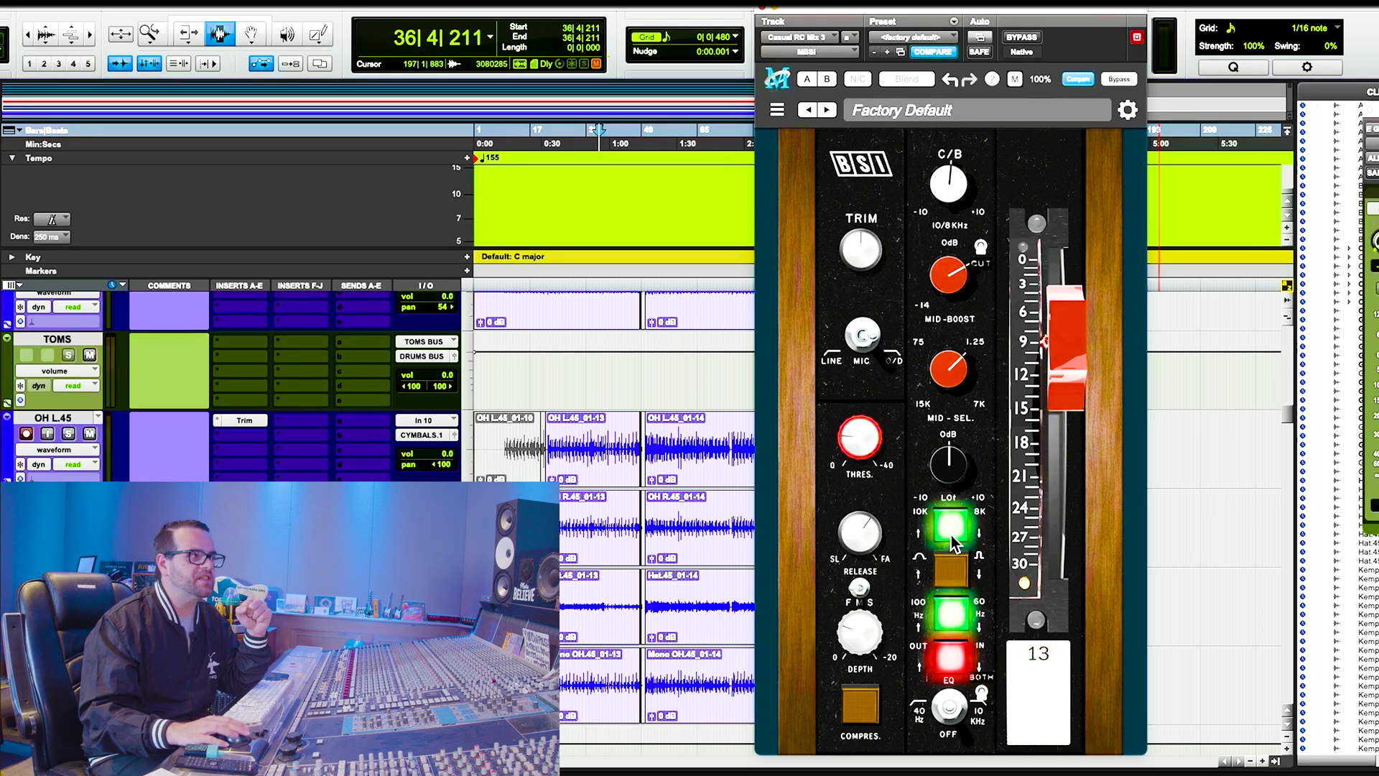
click(948, 611)
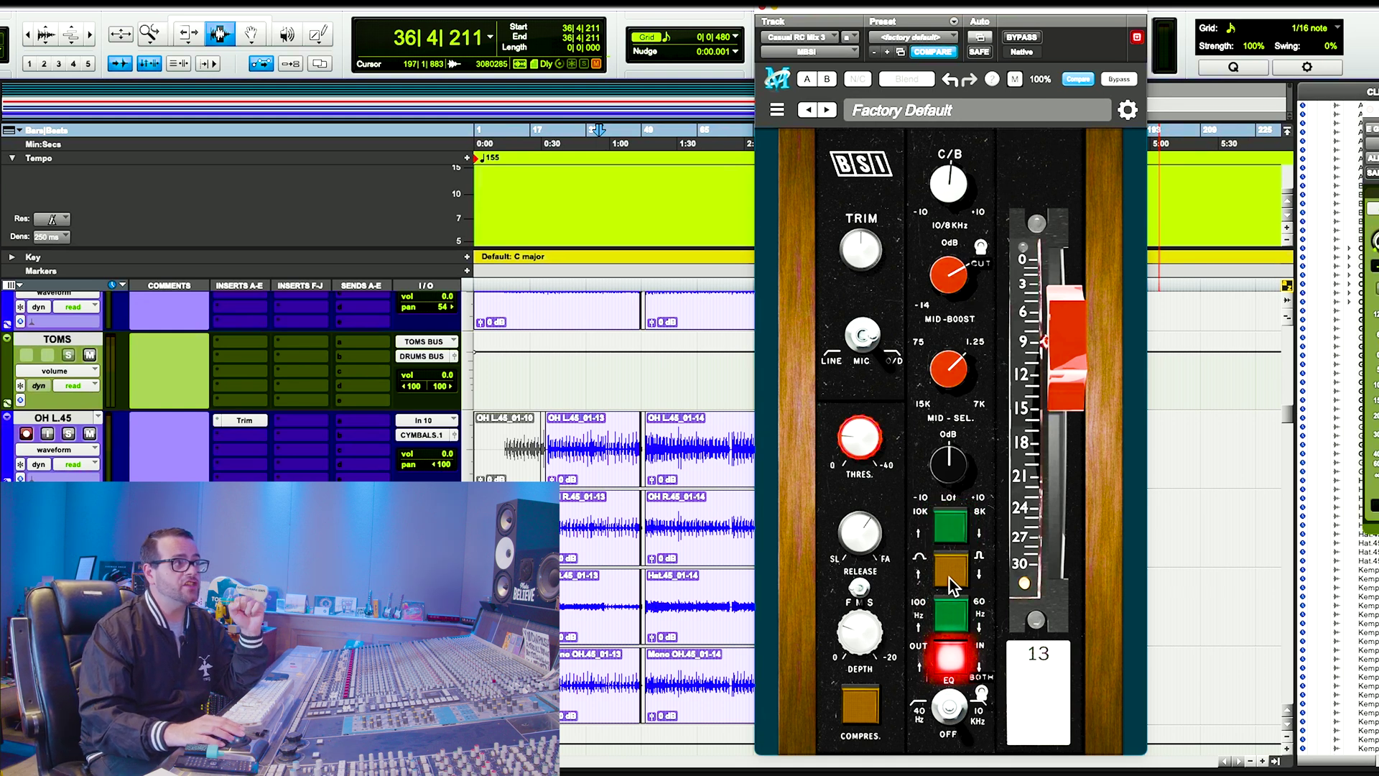
click(949, 575)
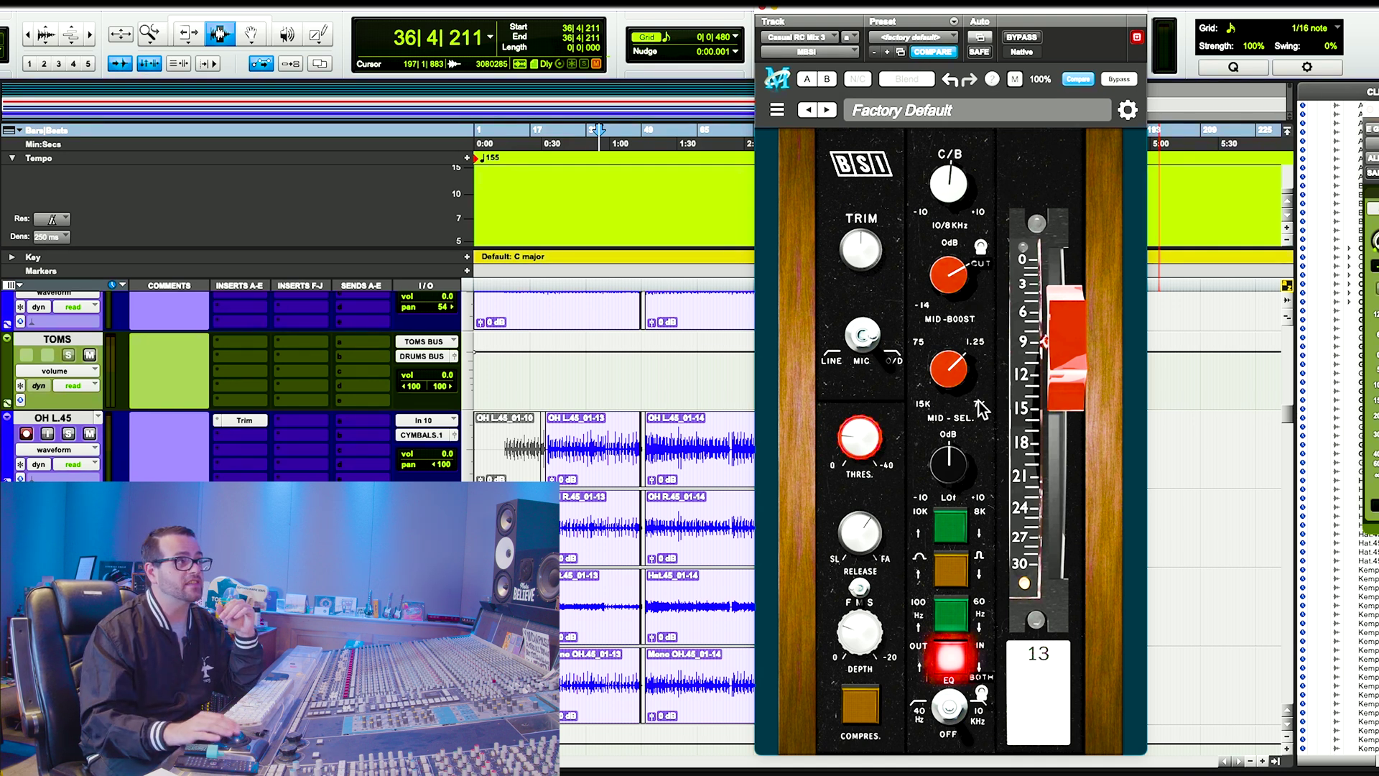
Sweep the mid-select frequency up to 7.15k, and bring it down to 613.36
mouse_move(977, 333)
mouse_down()
mouse_move(984, 294)
mouse_move(968, 352)
mouse_up()
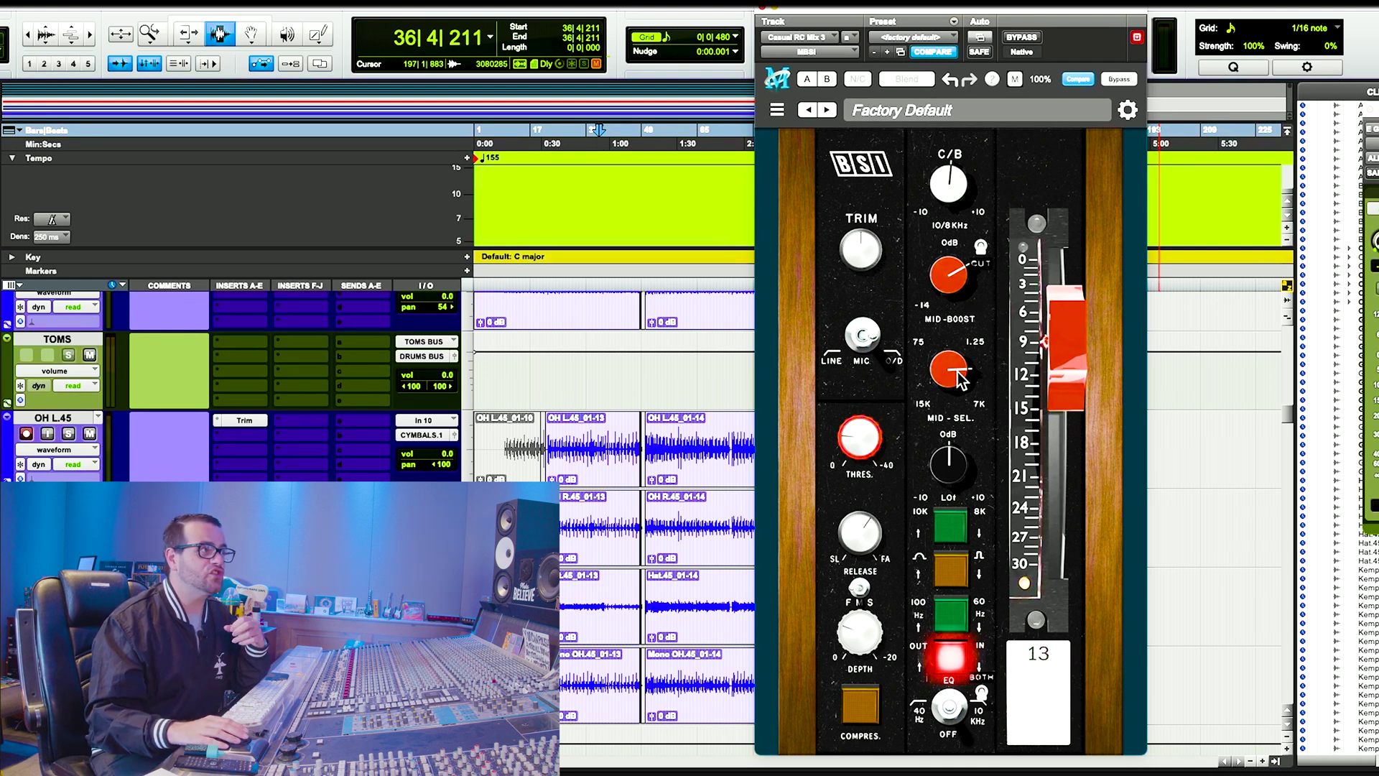
mouse_move(961, 373)
drag(961, 374, 967, 312)
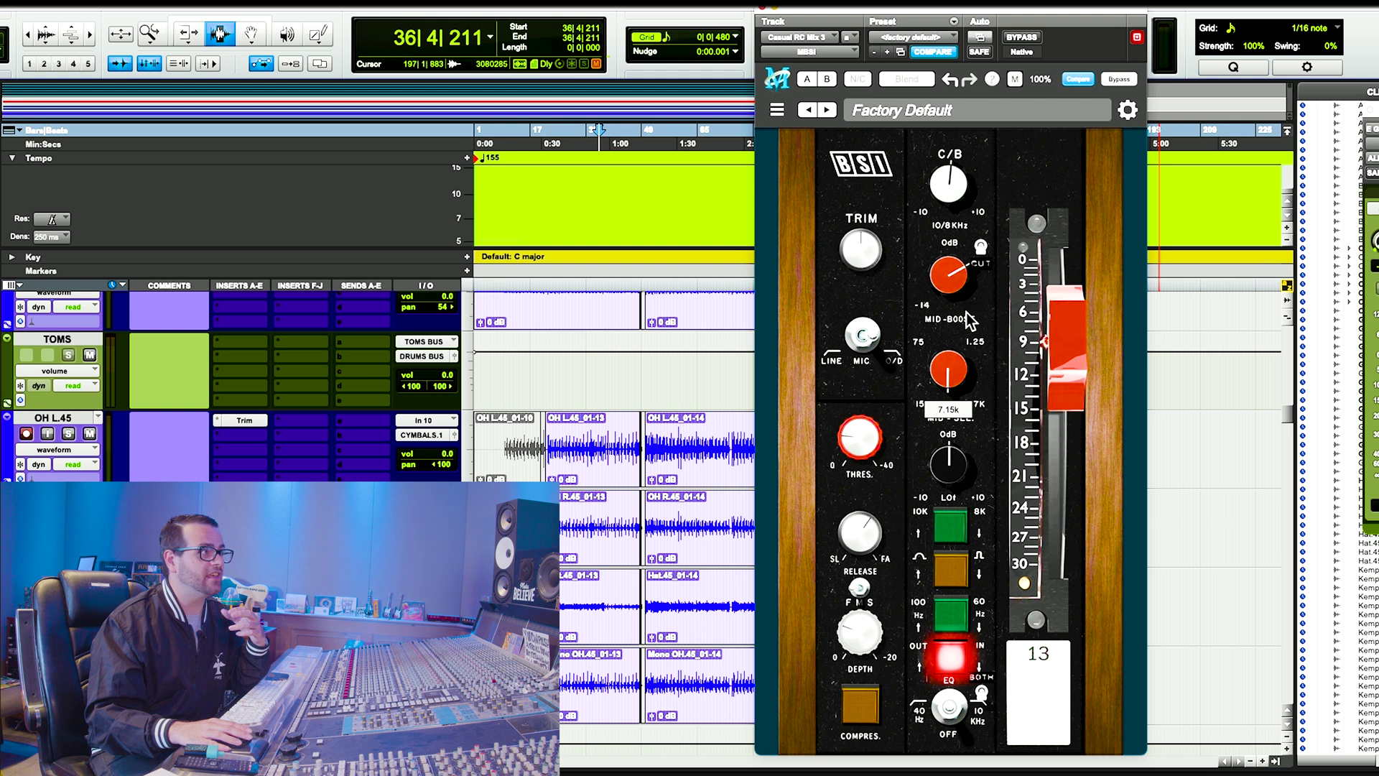
drag(966, 309, 967, 307)
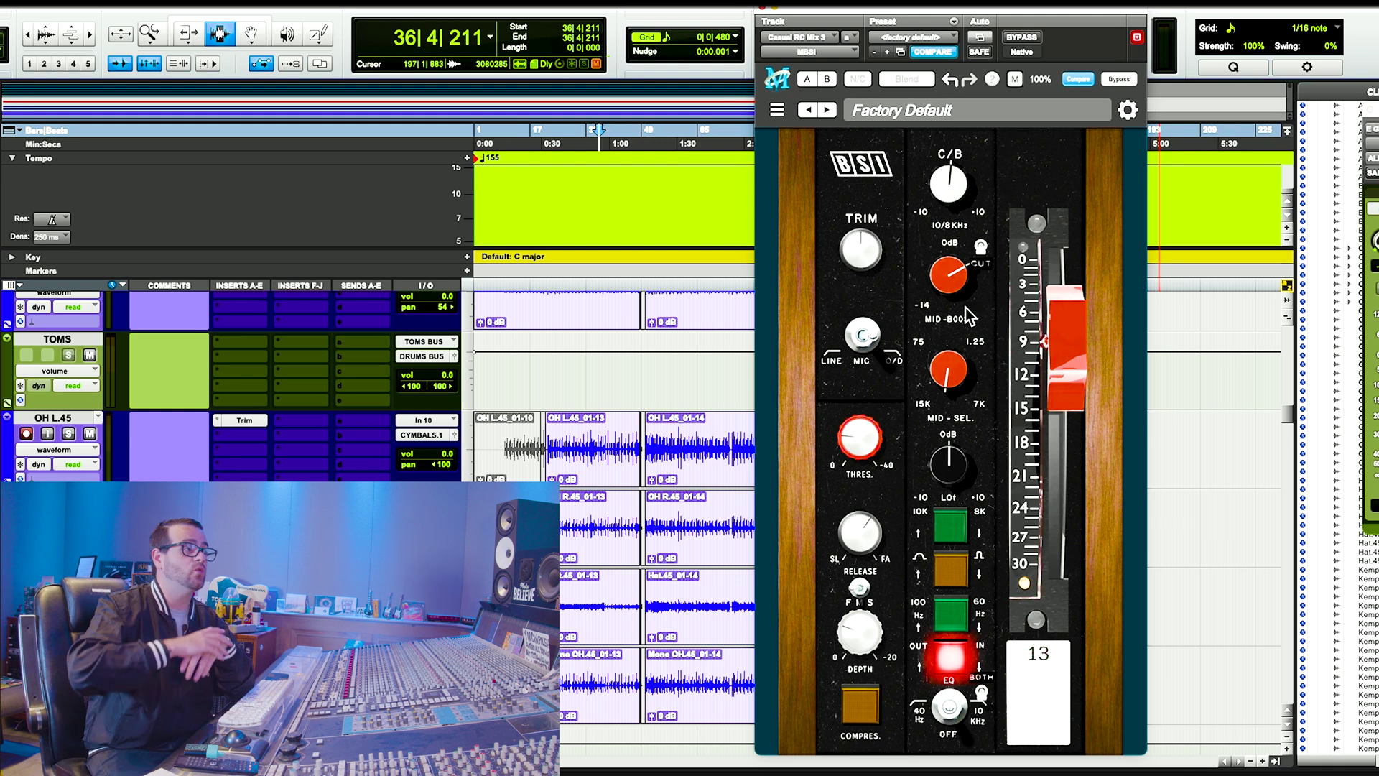
drag(949, 380, 946, 377)
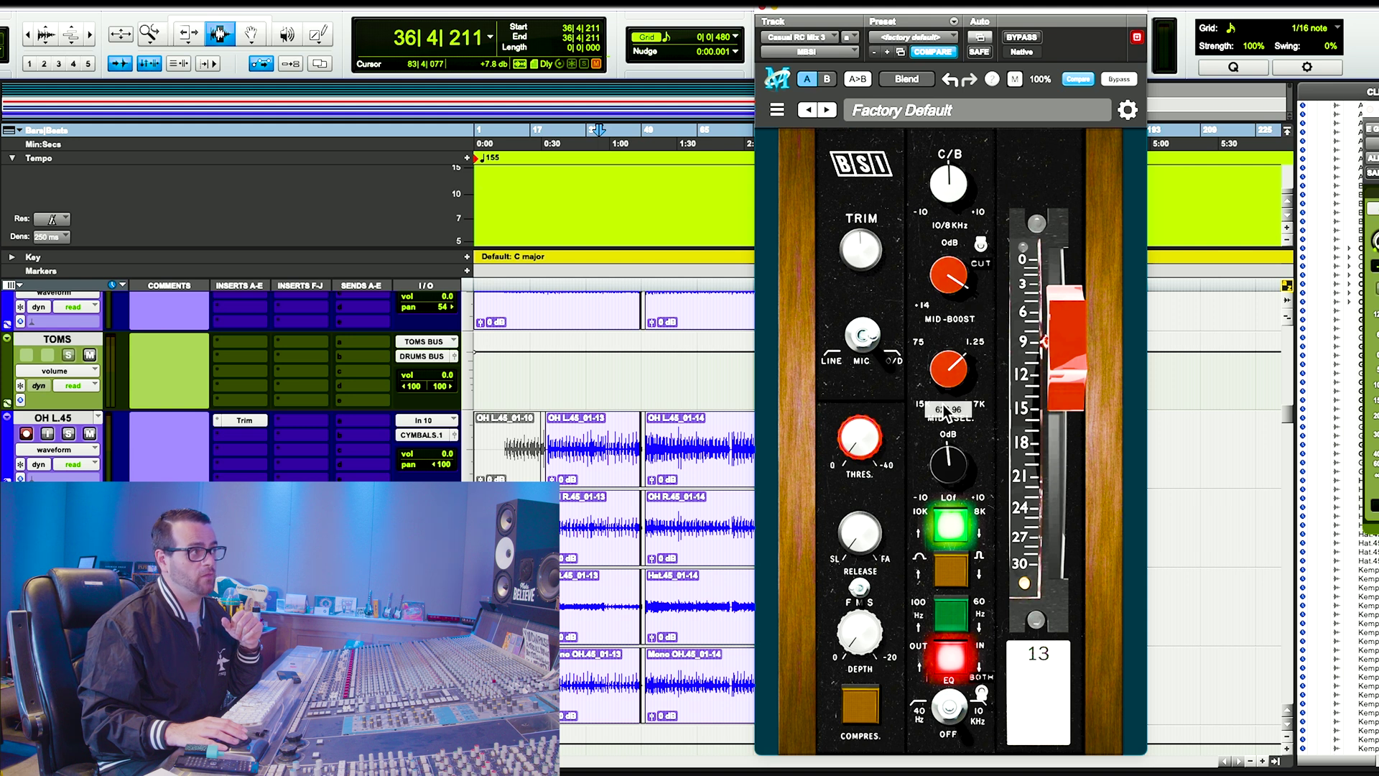
scroll(950, 372, down, 2)
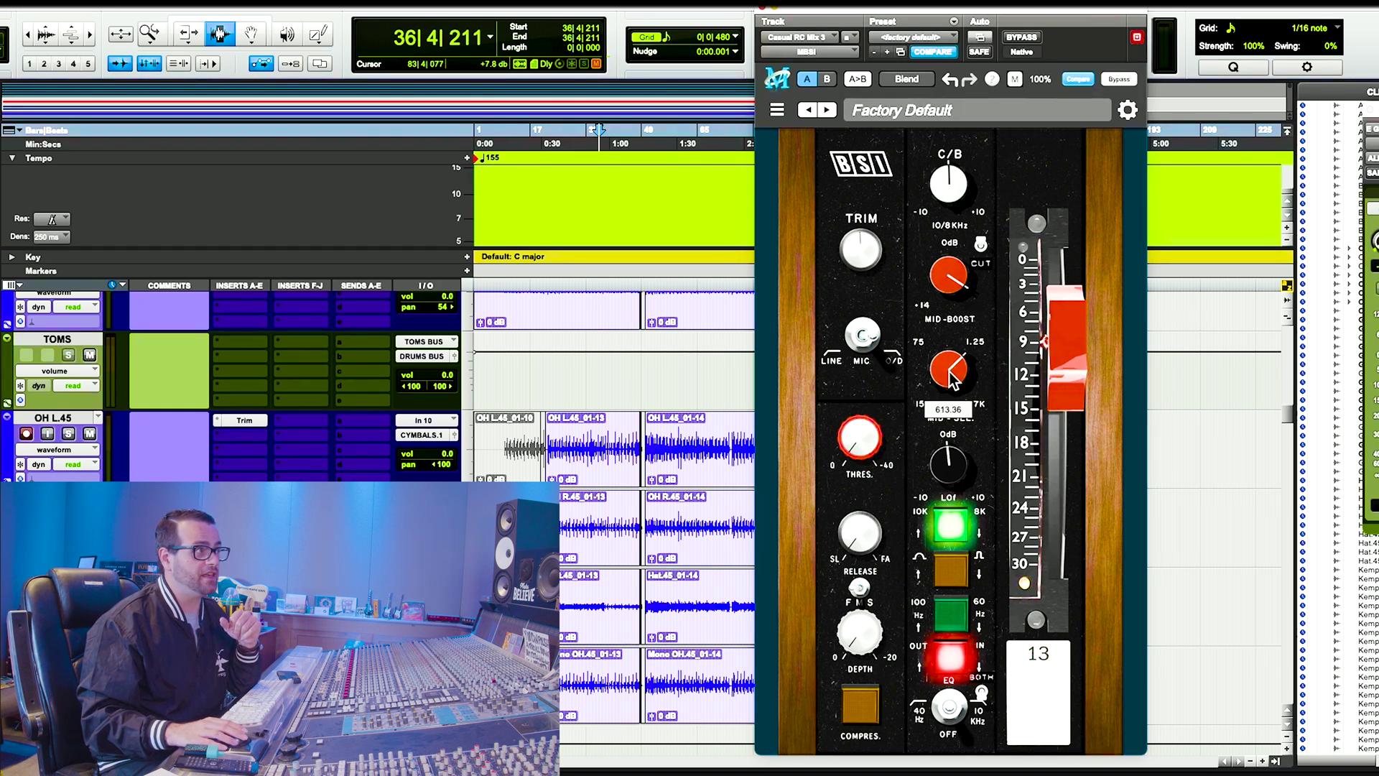
Sweep the EQ's mid-select frequency down to 140 and up to 9.87k
drag(950, 374, 945, 461)
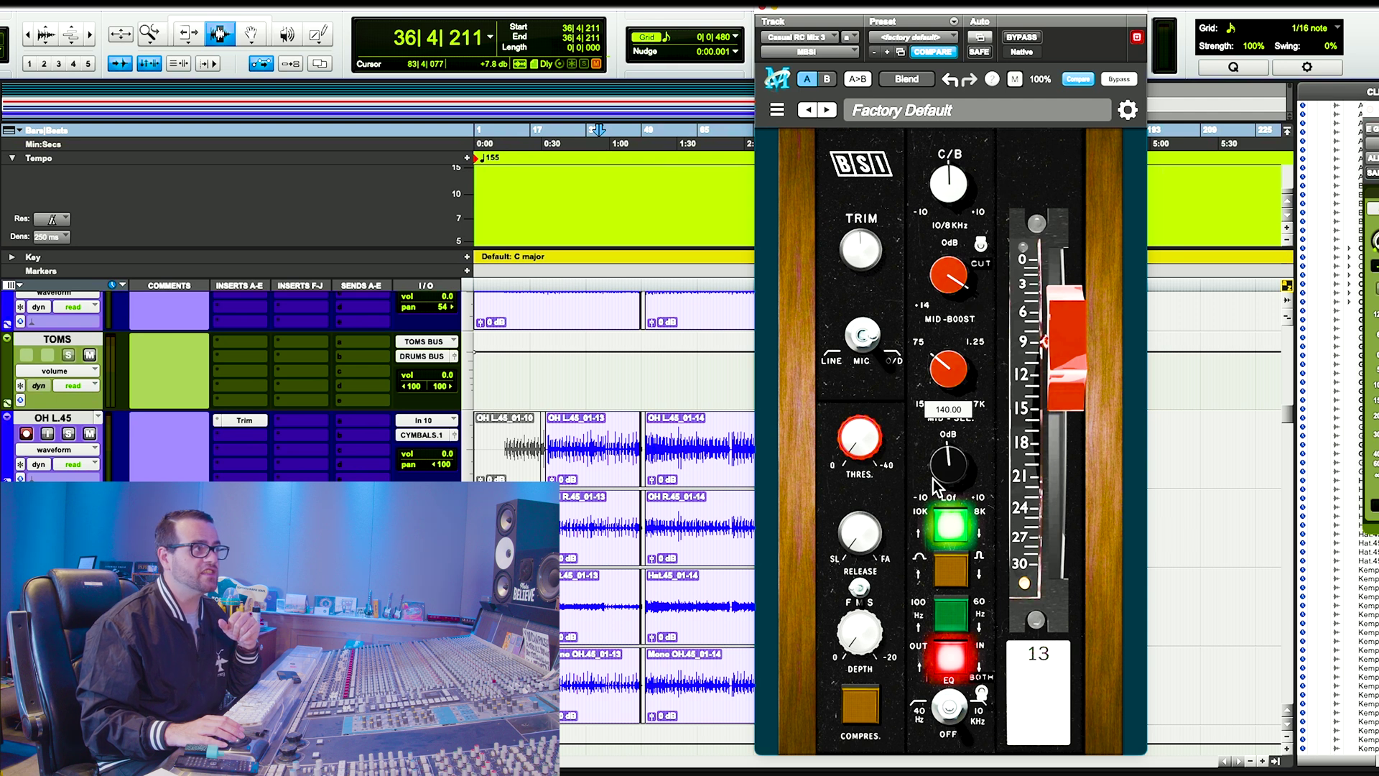
drag(946, 366, 944, 111)
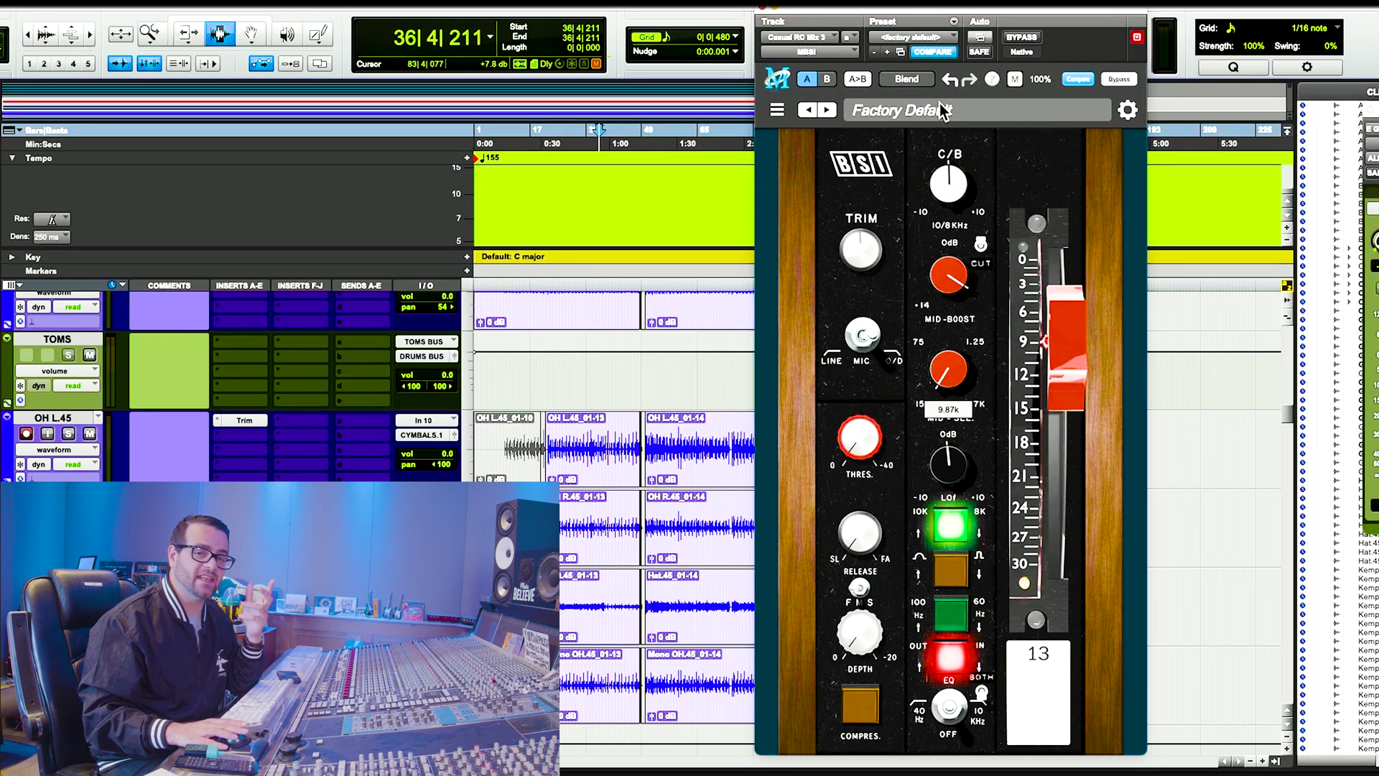
drag(936, 128, 914, 412)
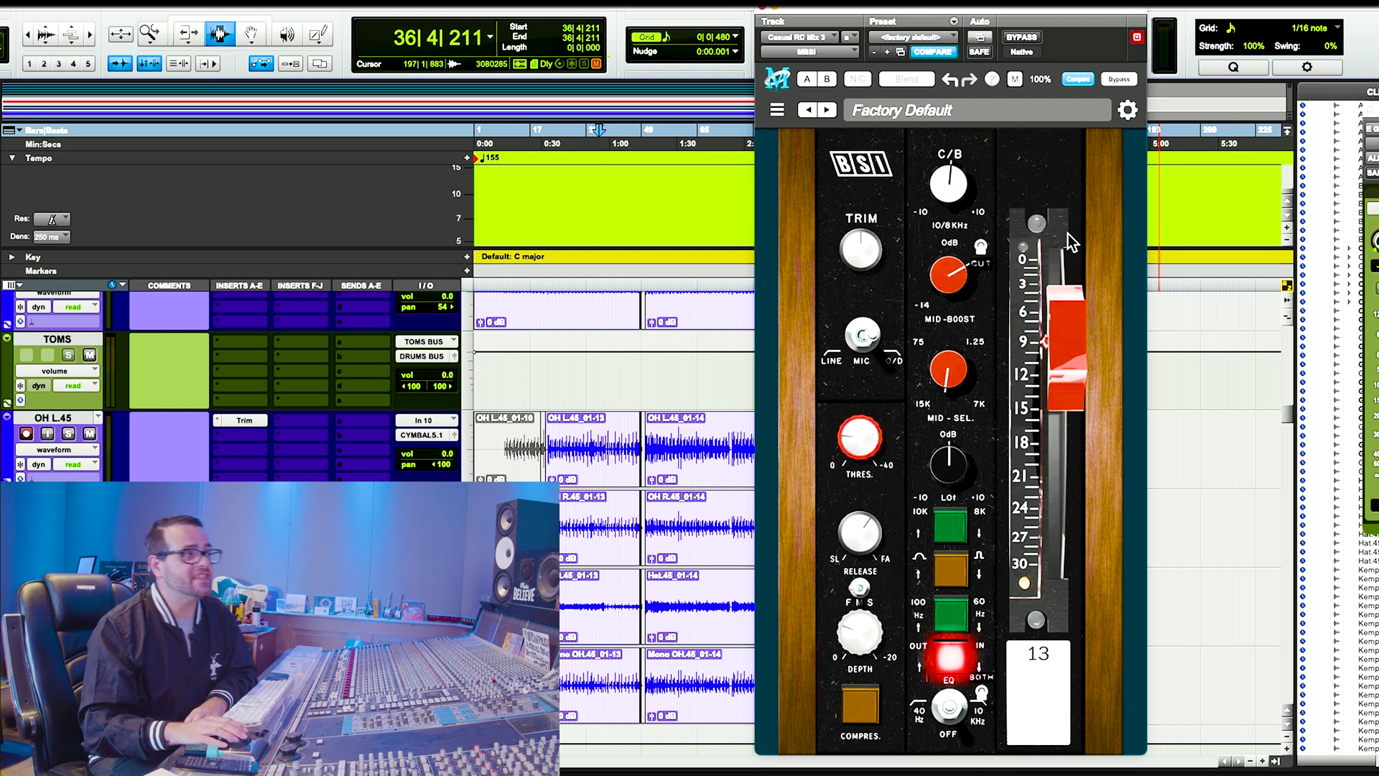
Open the channel strip's advanced settings, try the Dual Mono switch, and raise the Tolerance to about 6.56%
click(1123, 113)
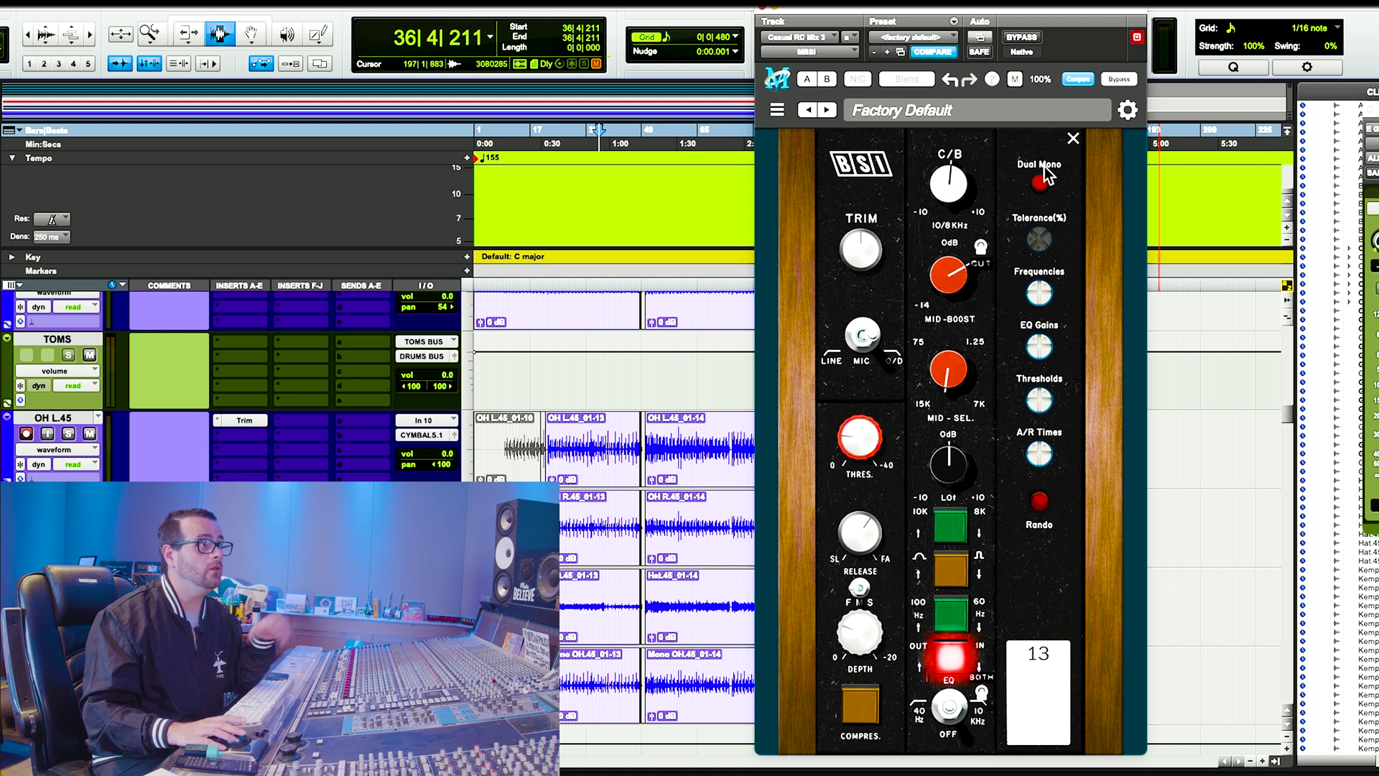
click(1039, 182)
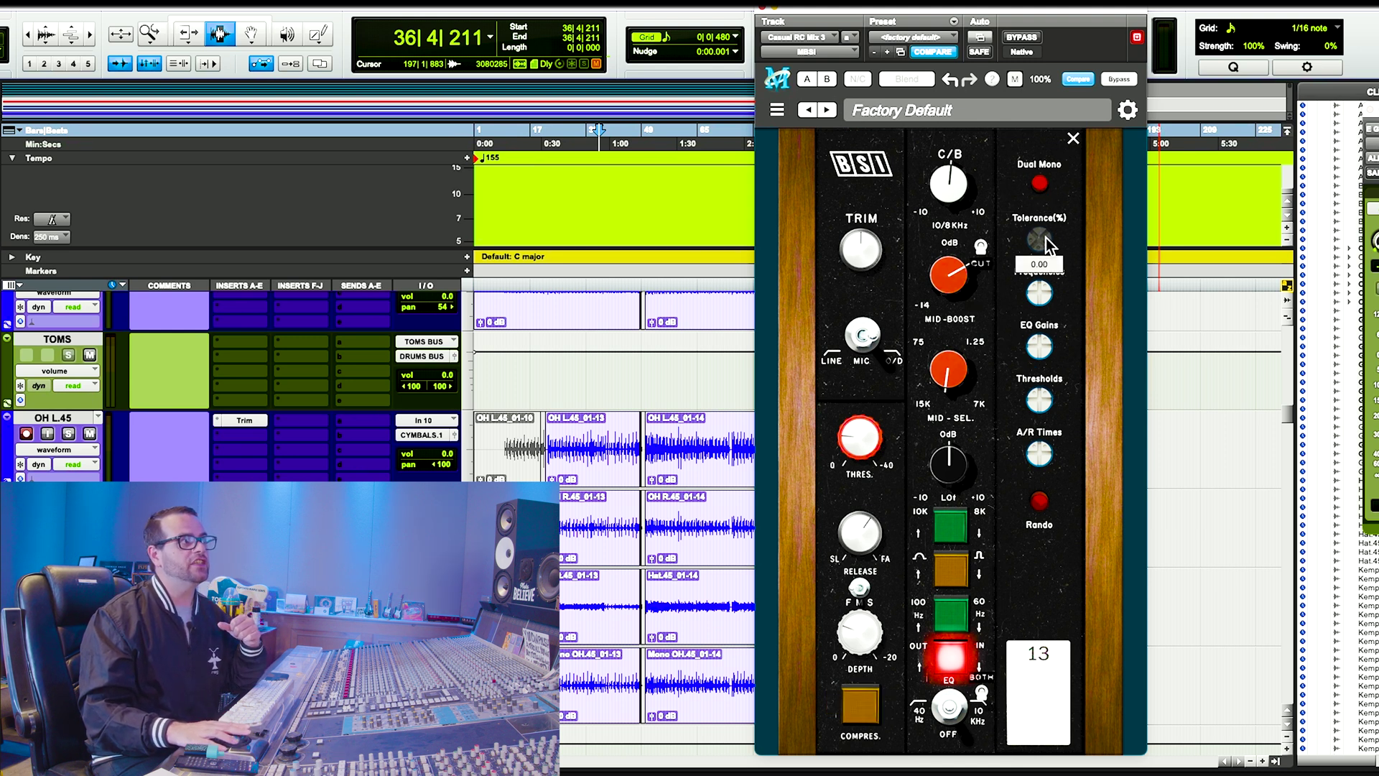
mouse_move(1042, 242)
drag(1041, 248, 1049, 220)
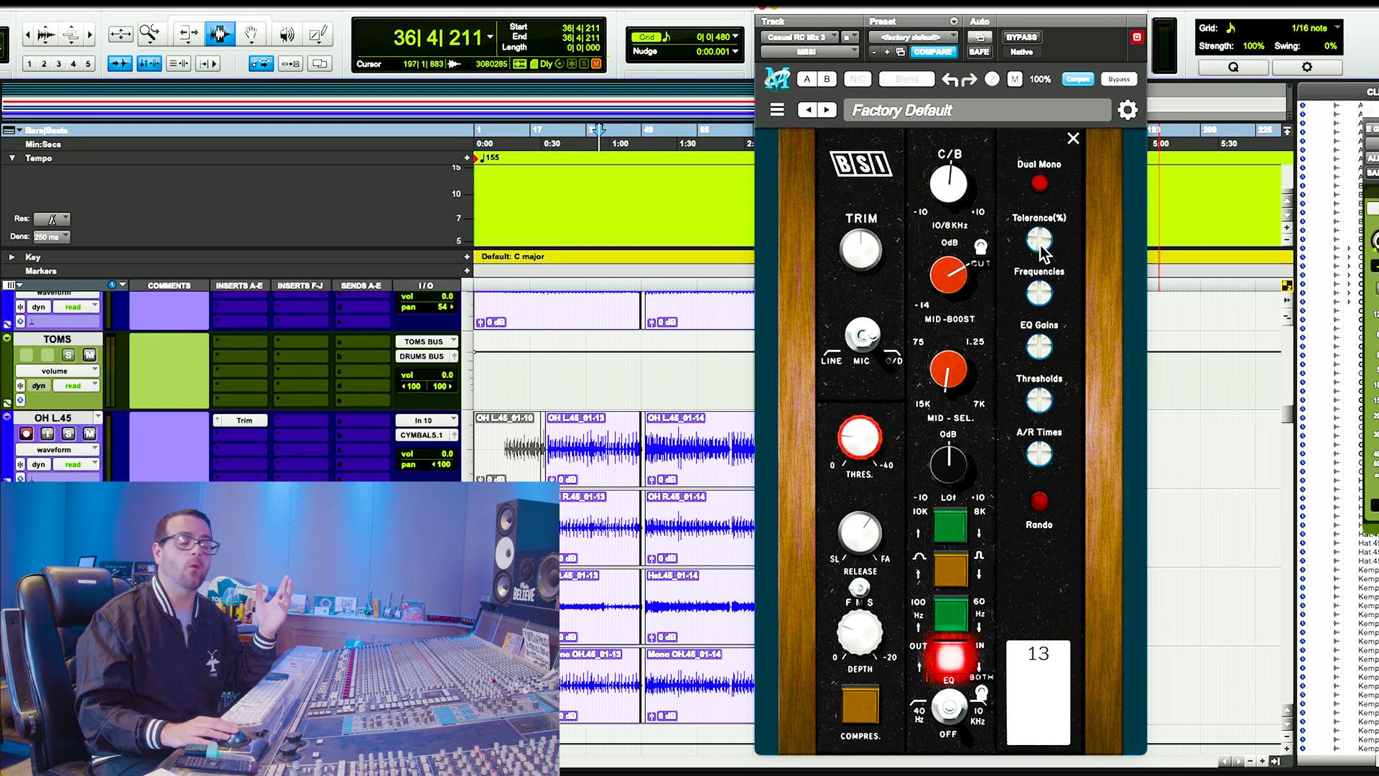
mouse_move(1041, 247)
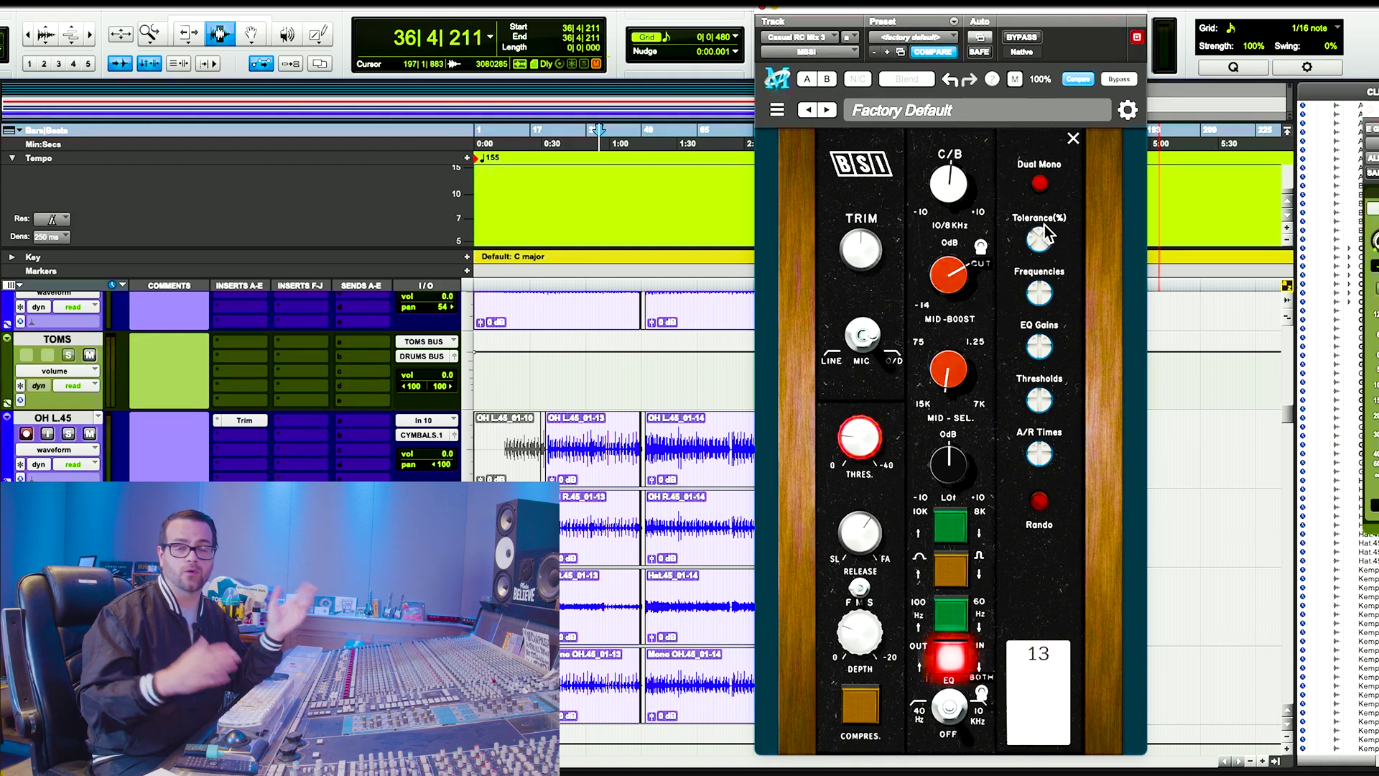
Try the Frequencies and EQ Gains tolerance controls, and randomize the component variations with Rando
drag(1040, 308, 1044, 290)
drag(1043, 355, 1061, 272)
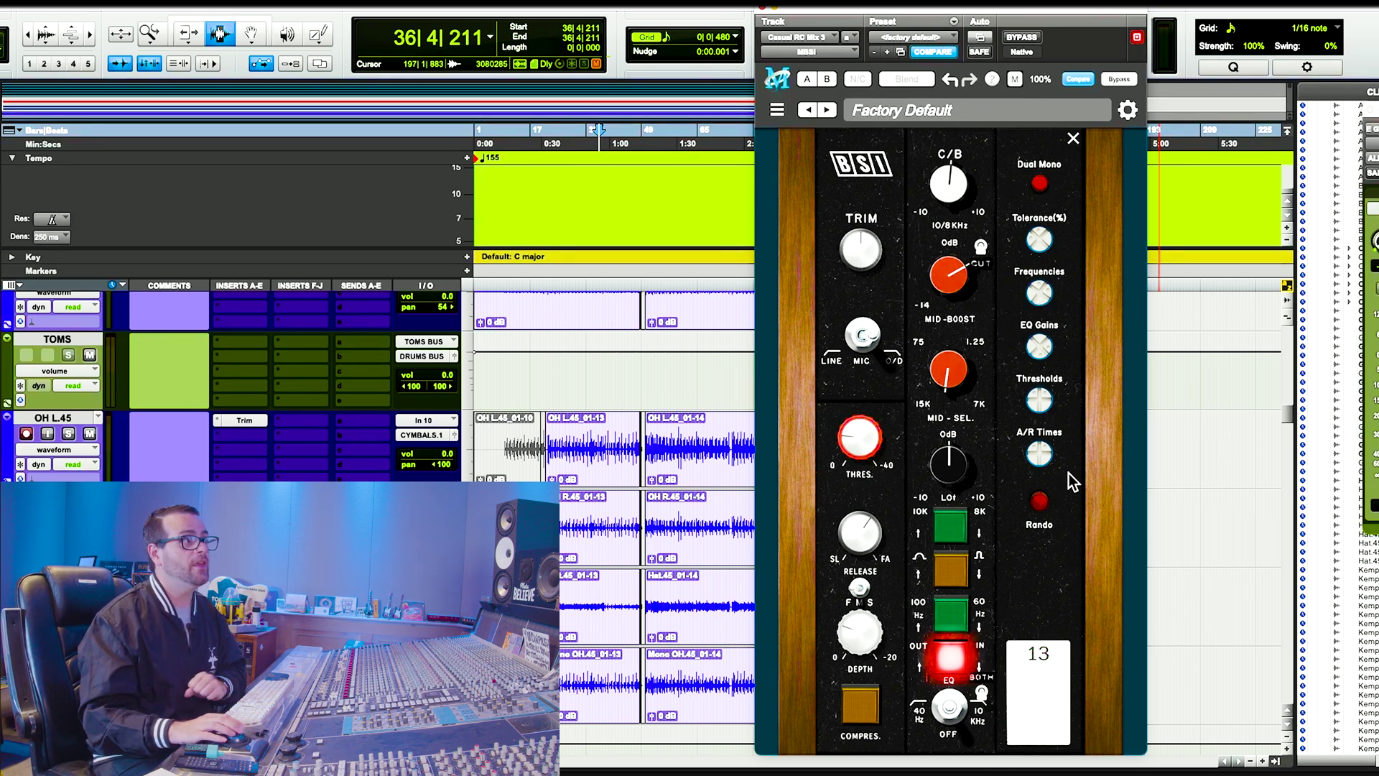
click(1038, 500)
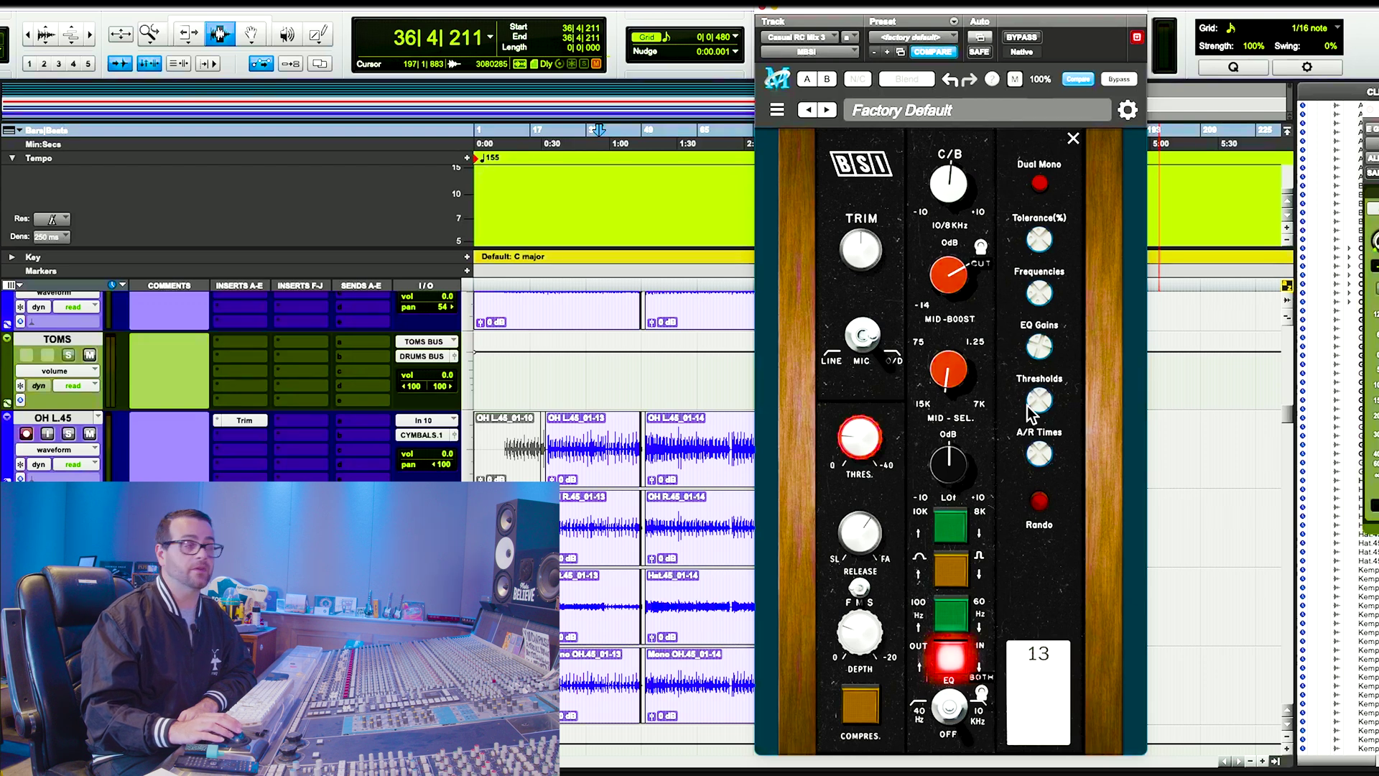
click(1036, 243)
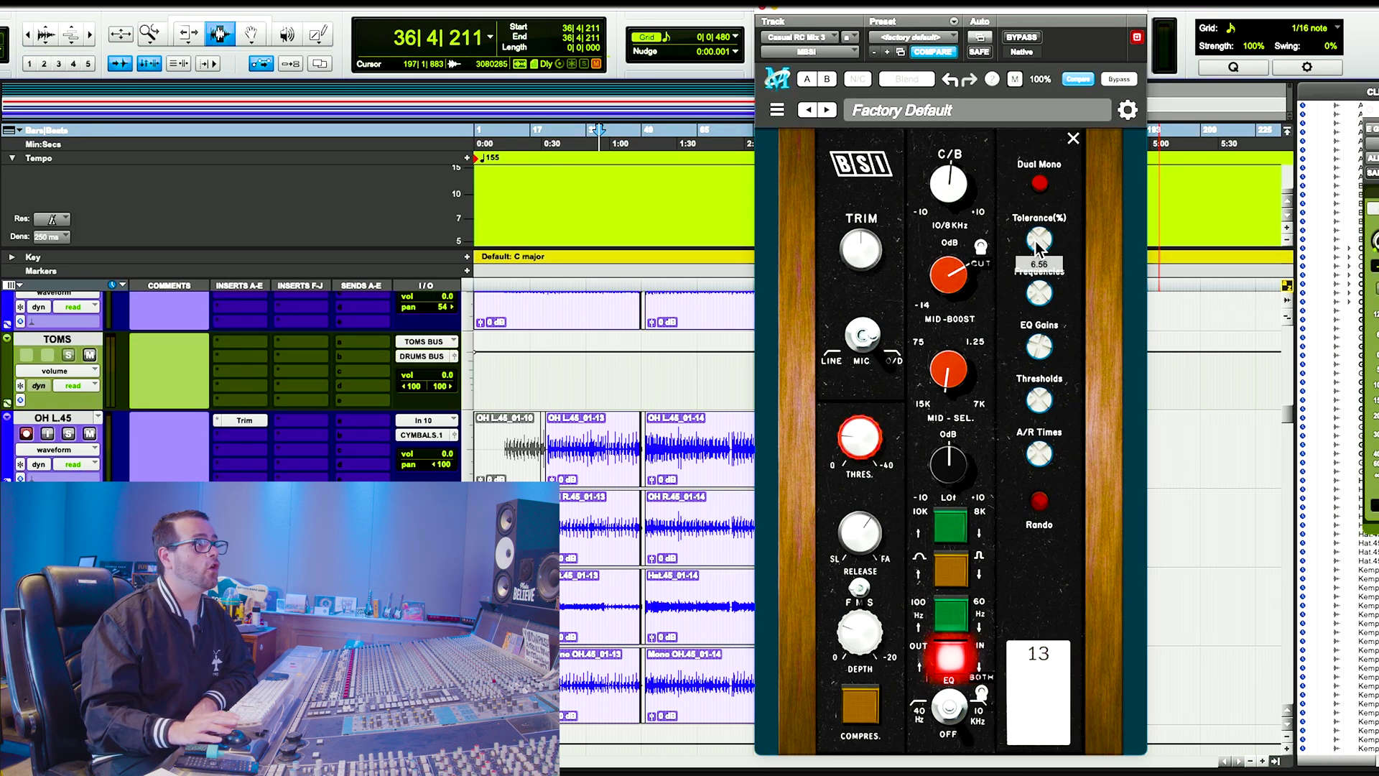
mouse_move(1037, 248)
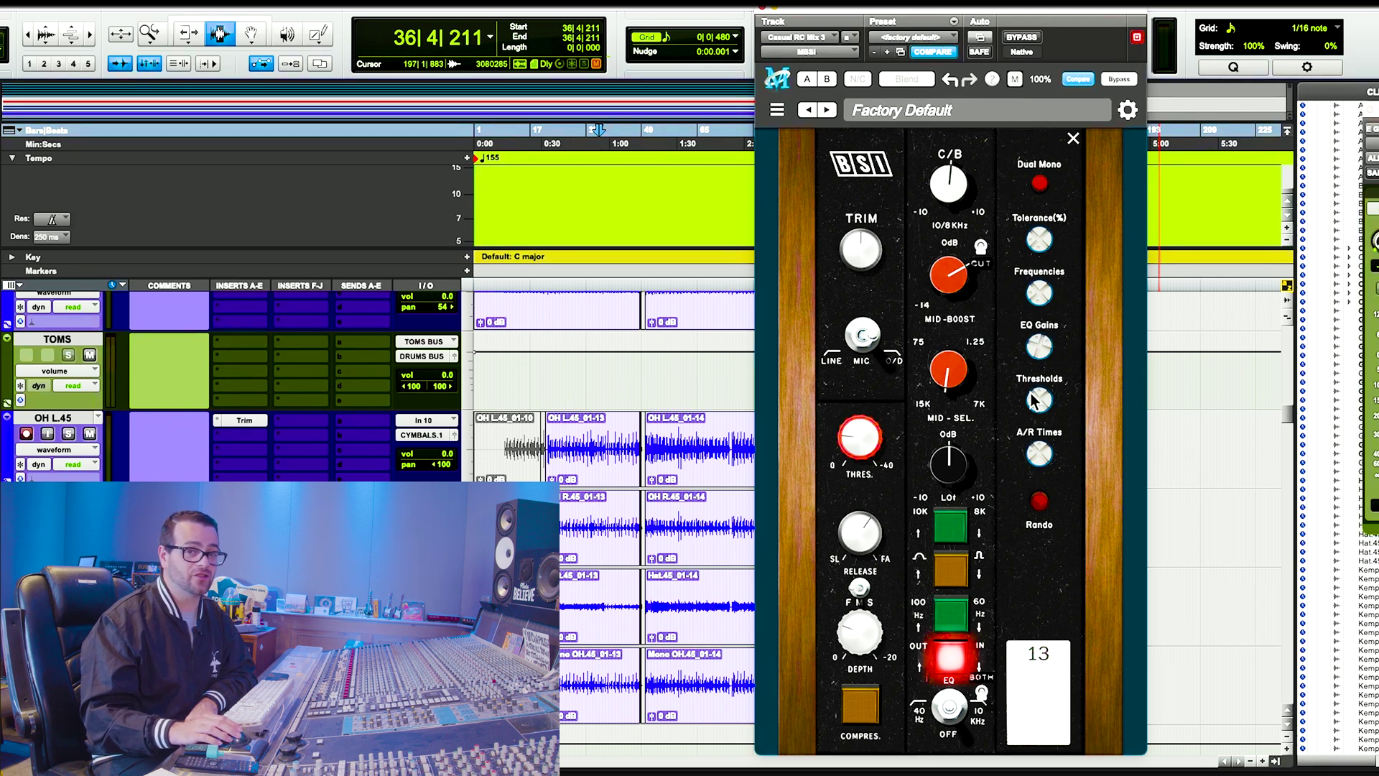
Load the BS - Acoustic preset from the Bill Szymczyk factory presets, and close the advanced settings
click(1013, 109)
click(807, 308)
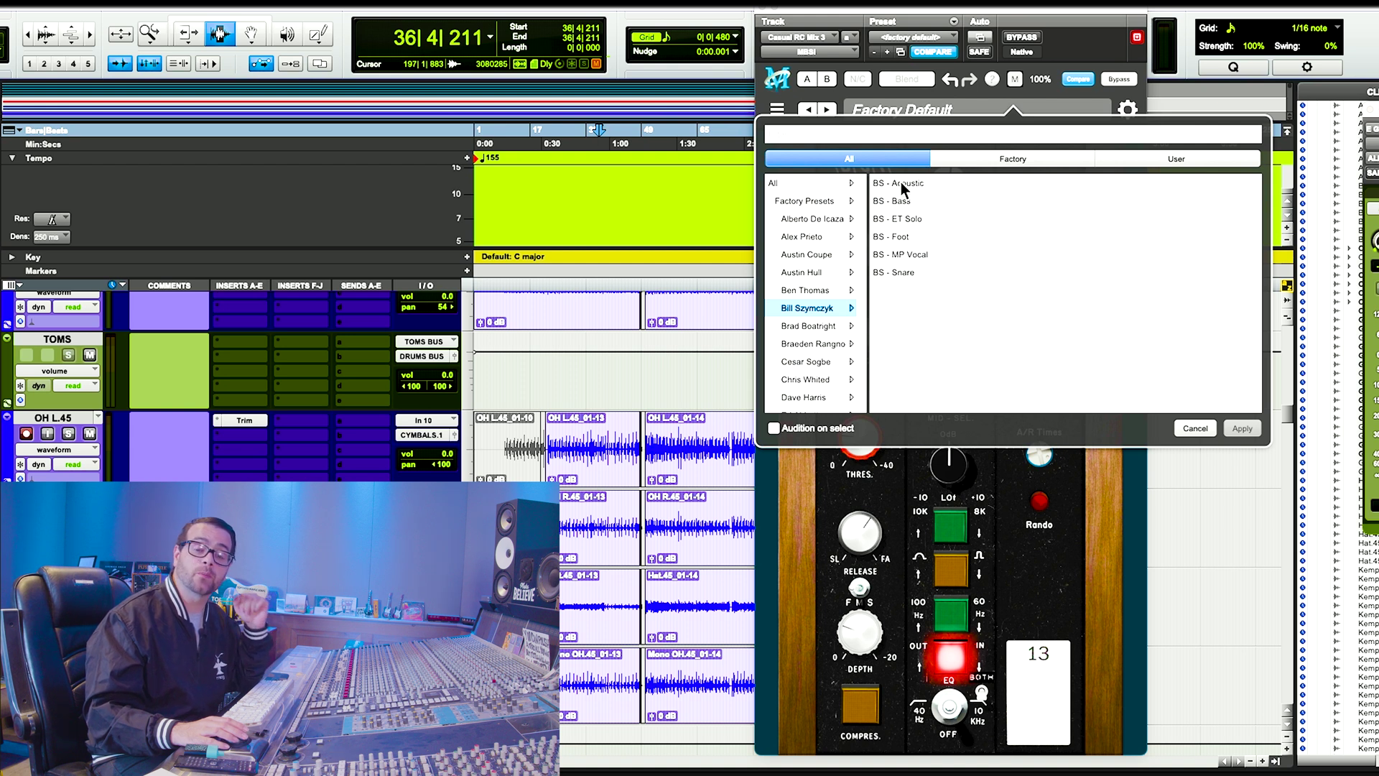
click(900, 183)
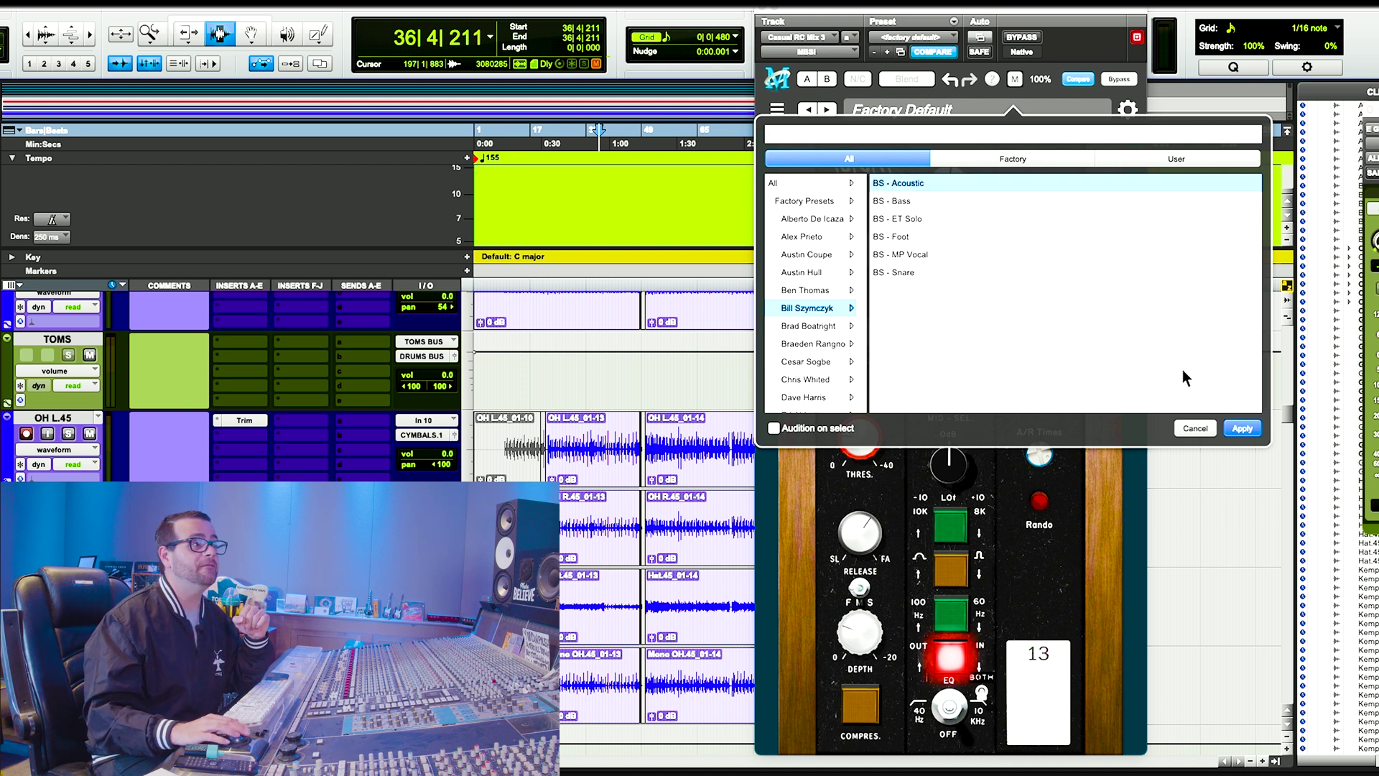
click(1250, 433)
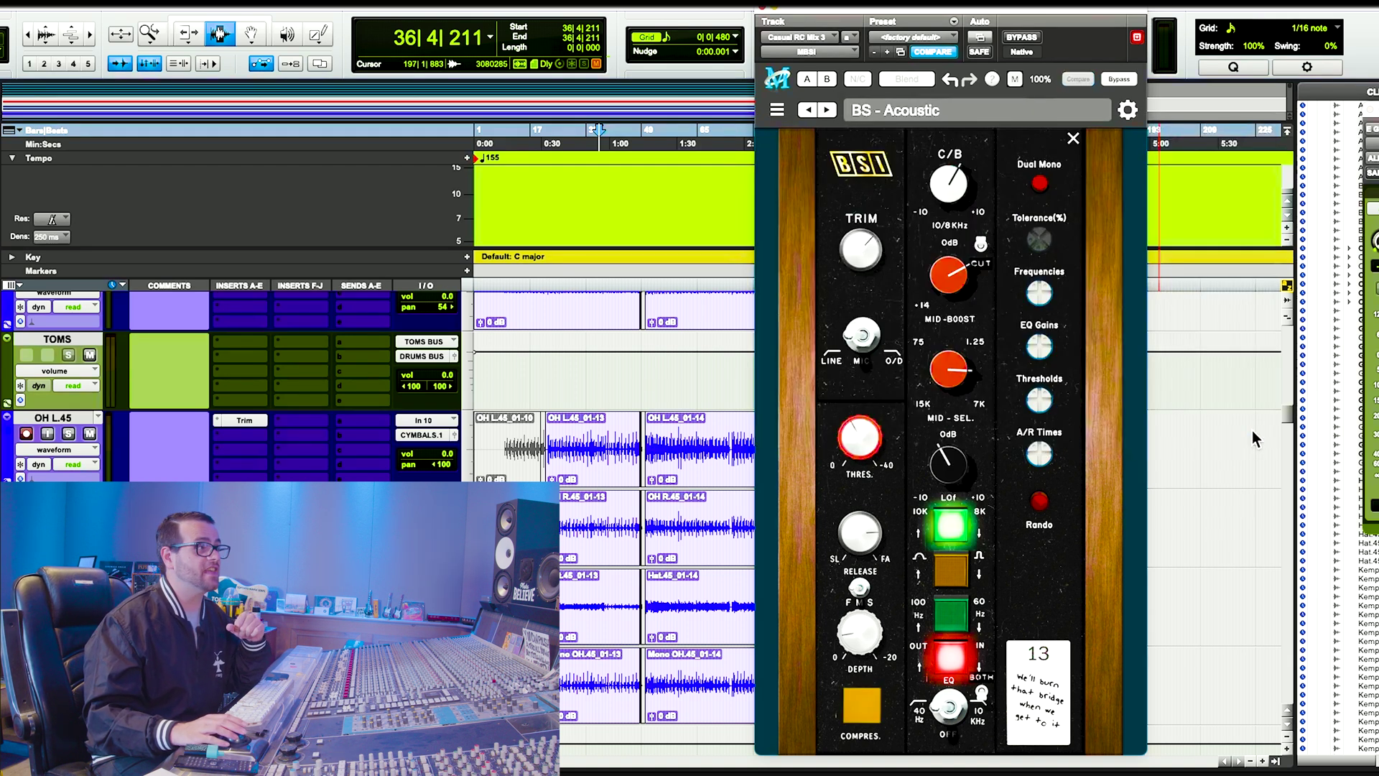
click(1072, 138)
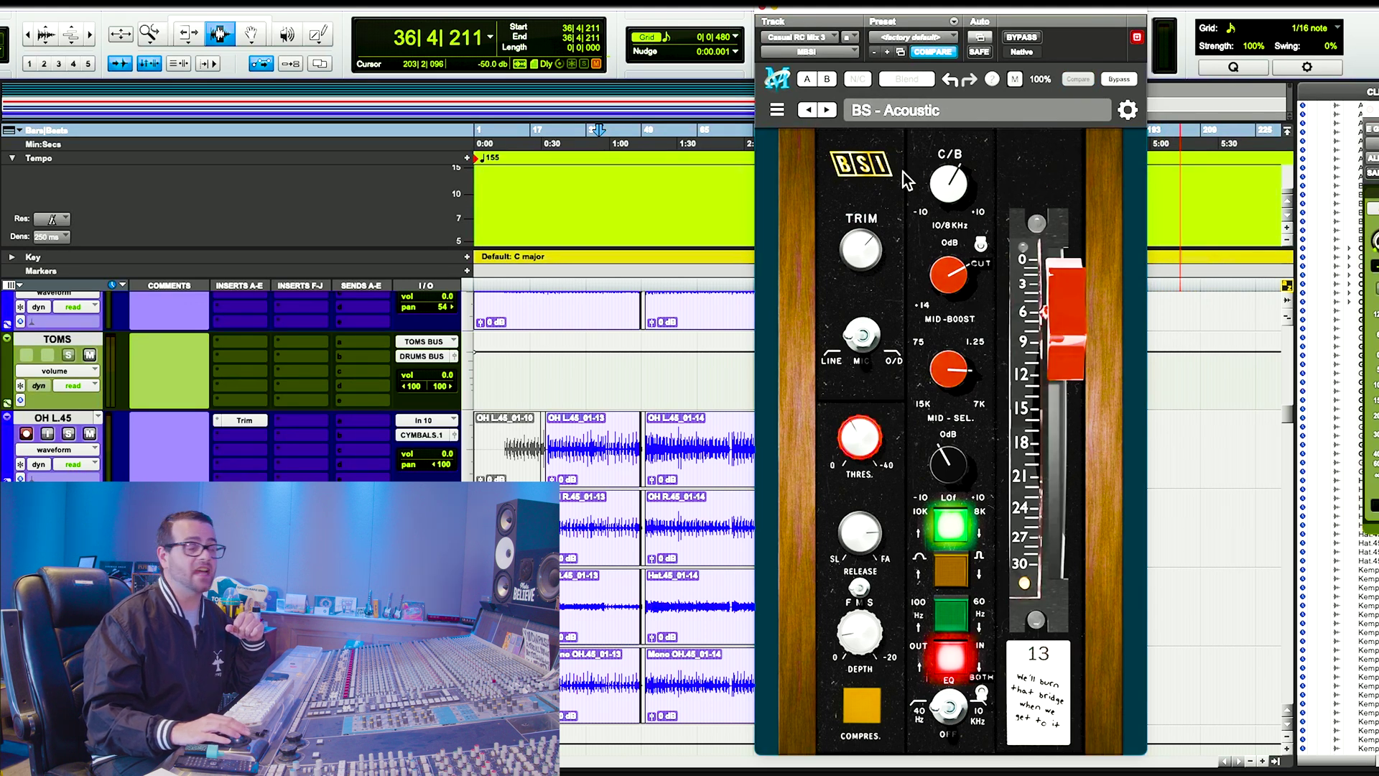